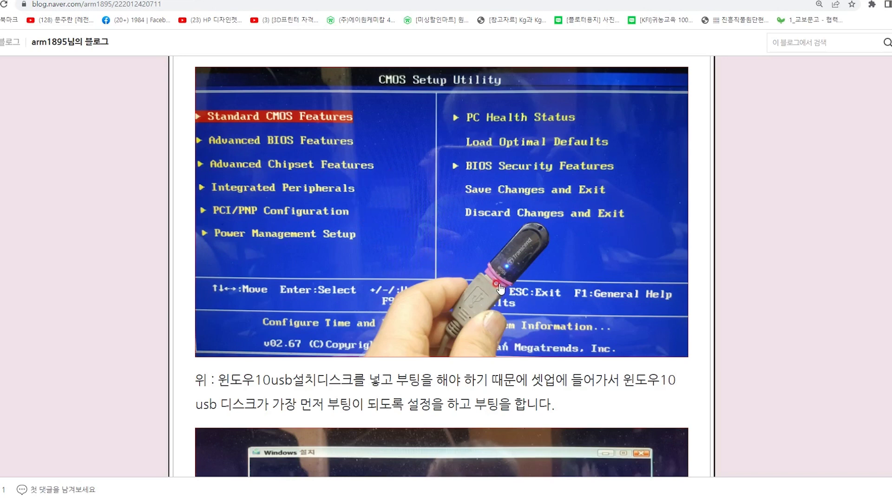
Open the publisher's homepage 가나출판사.kr in a new browser tab
scroll(500, 289, down, 1)
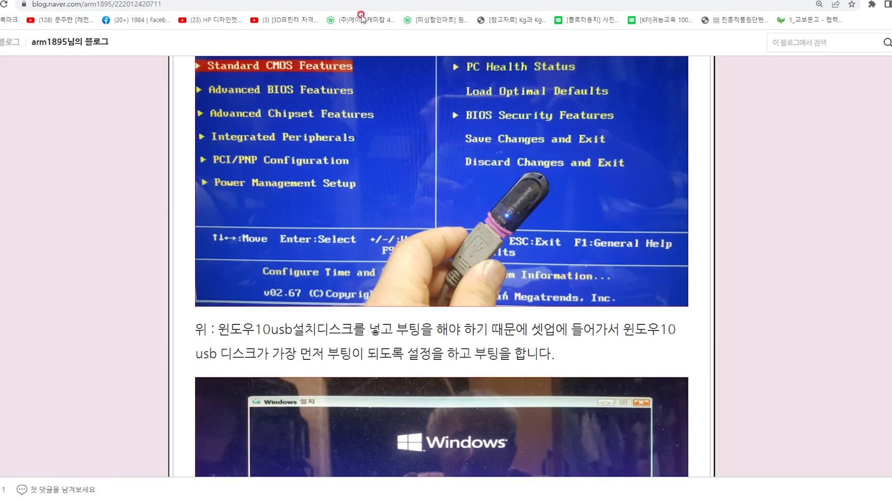
key(ctrl+t)
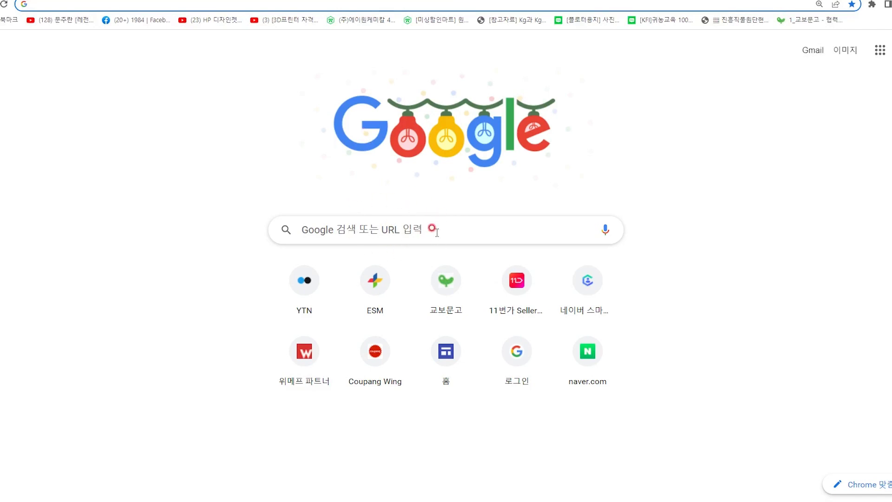
click(56, 4)
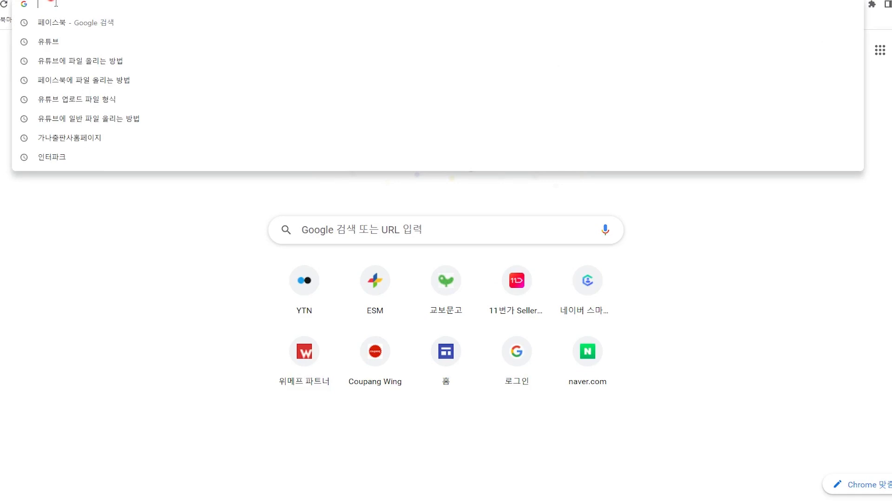
text(가나출판사.kr)
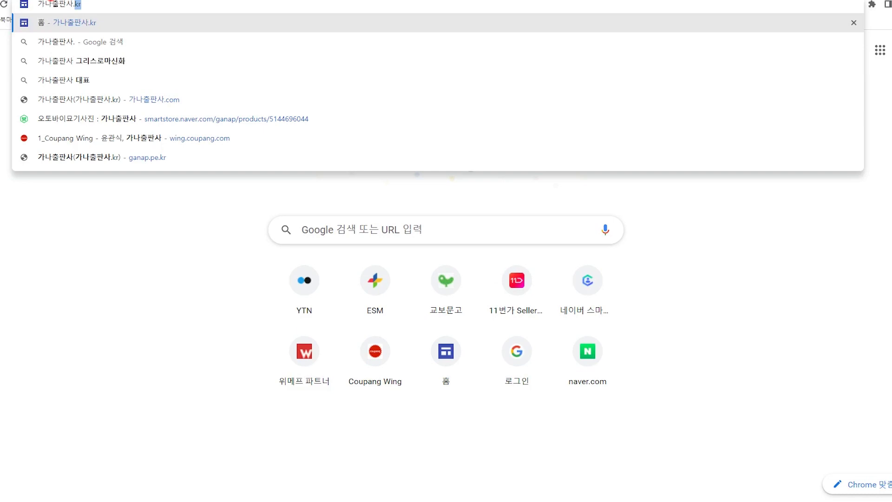
key(Return)
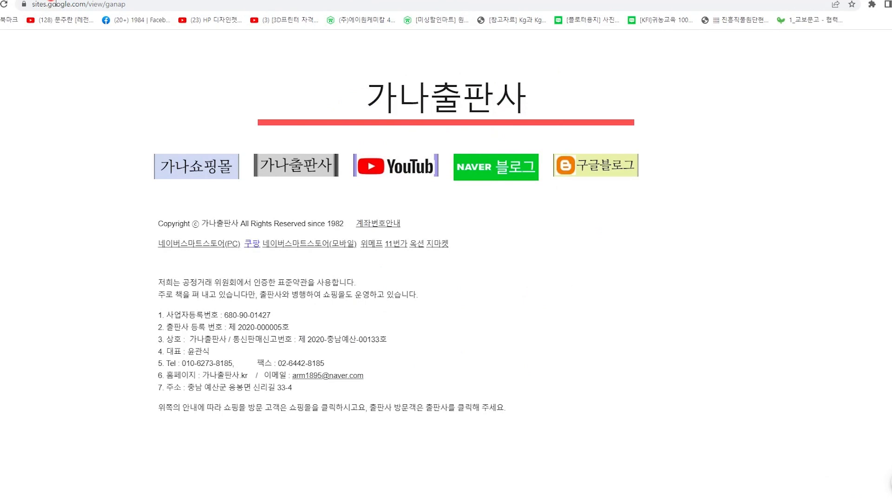
Go from the publisher's homepage to its YouTube channel and show the channel's uploaded content list
click(409, 169)
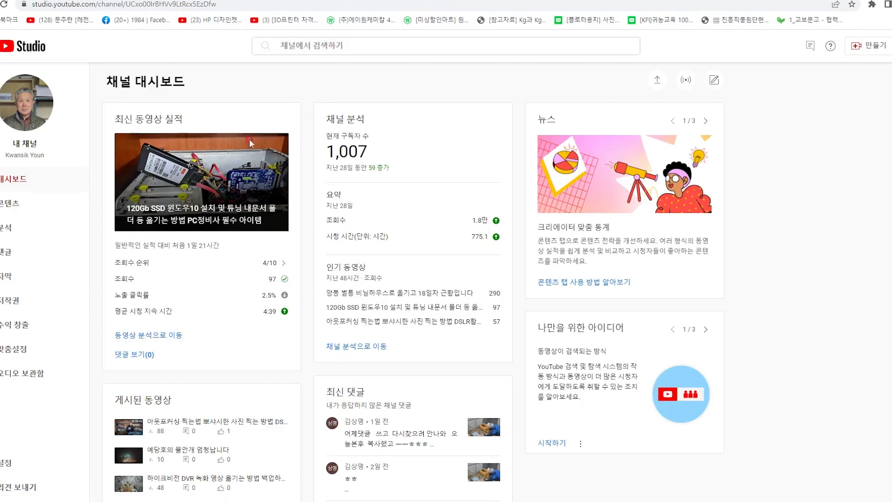
click(5, 204)
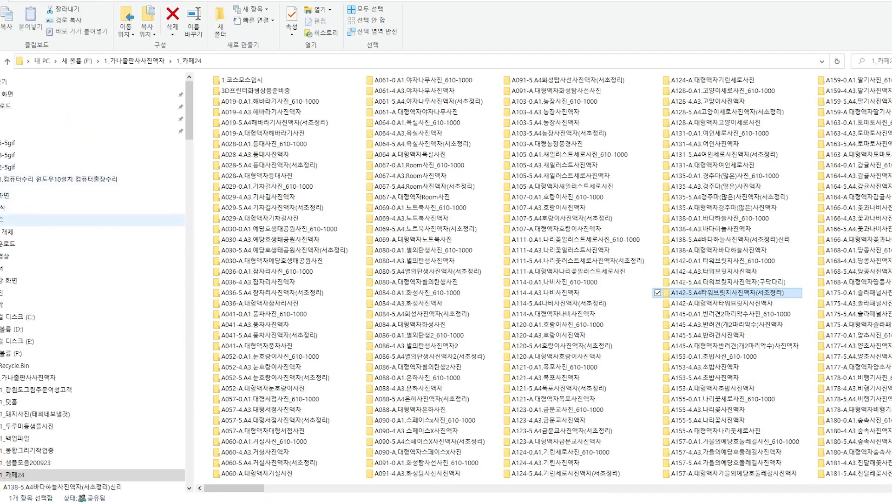
Show this PC's drives in File Explorer and examine the space on local disk C:
click(70, 219)
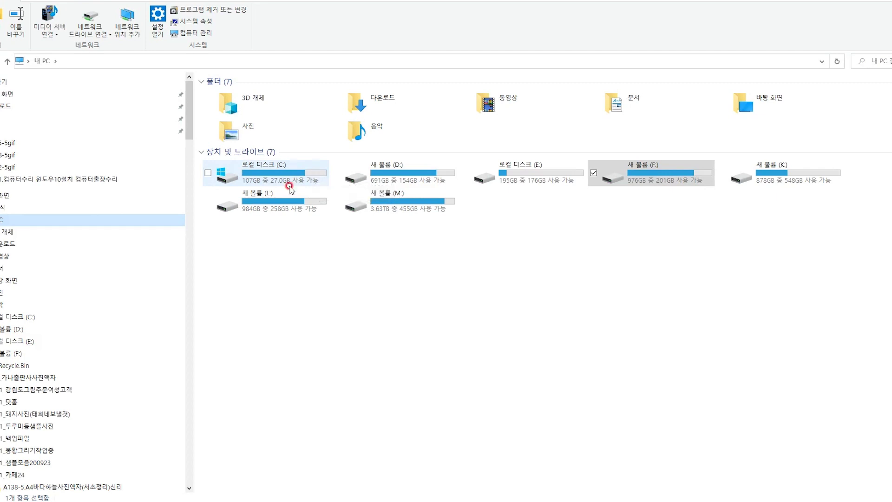
mouse_move(289, 188)
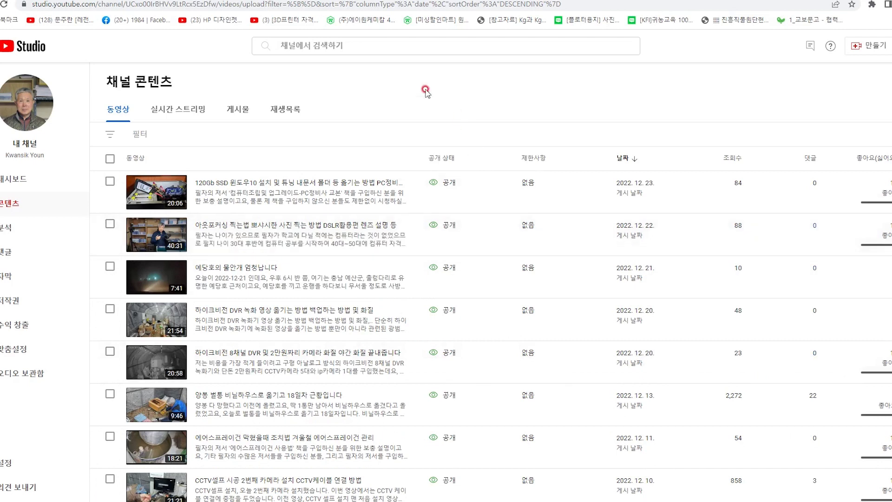
Switch to the blog post on making a Windows 10 MBR USB disk and read down to the 20221223 Image.mfi file
click(168, 0)
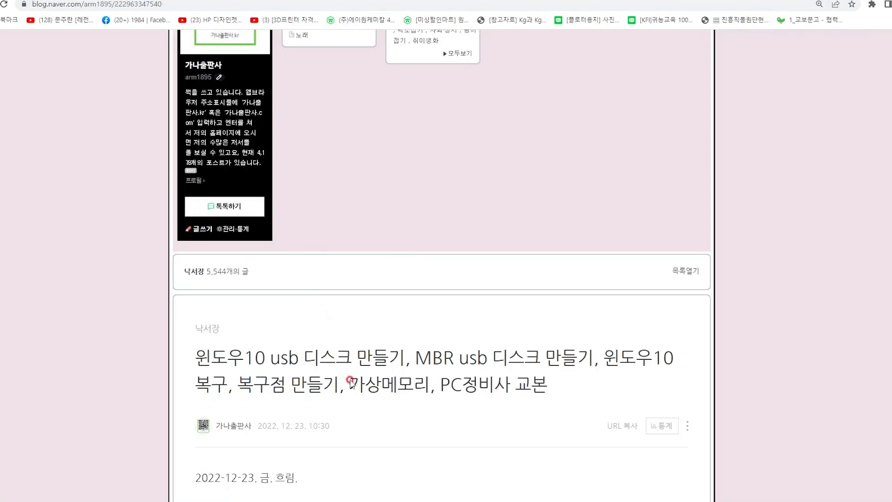
scroll(447, 333, down, 15)
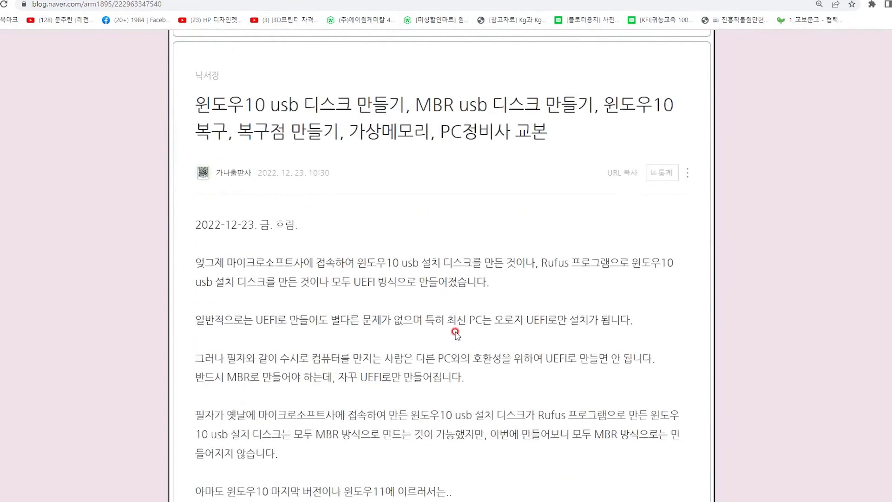
scroll(459, 330, down, 20)
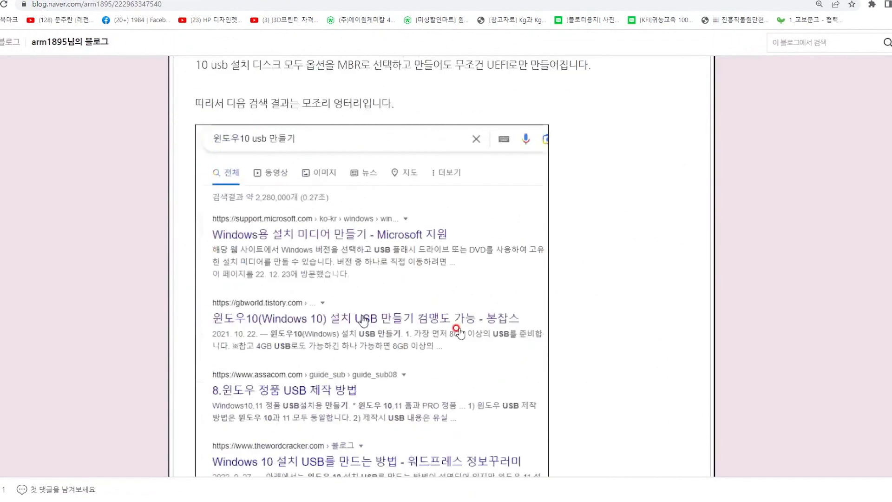
scroll(459, 327, down, 3)
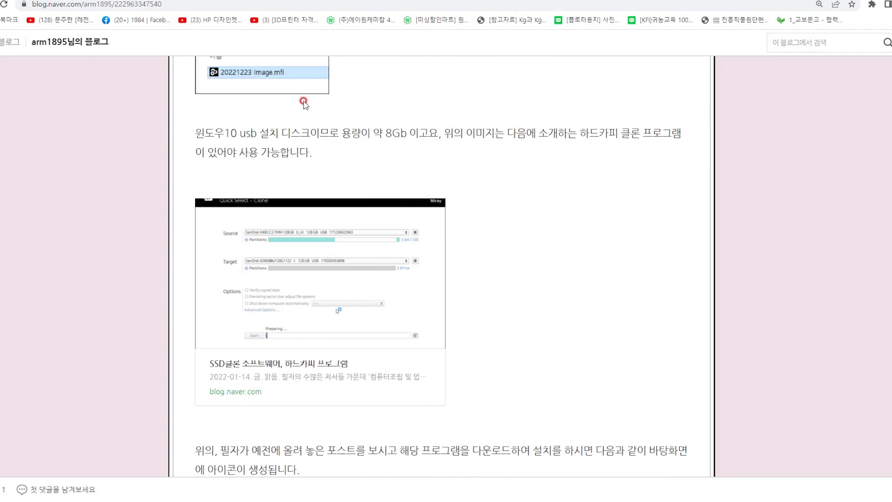
scroll(306, 104, up, 1)
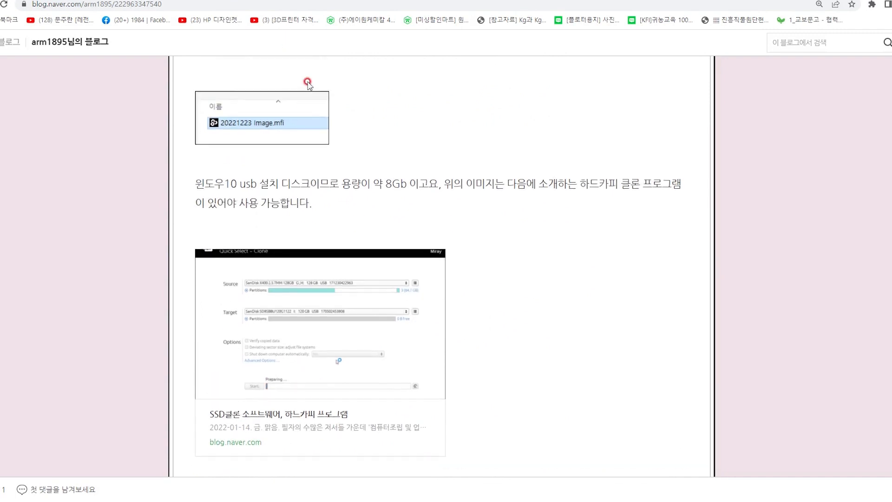
Switch to the blog post on restoring Windows 10 and examine the note about booting from an MBR USB disk
click(282, 3)
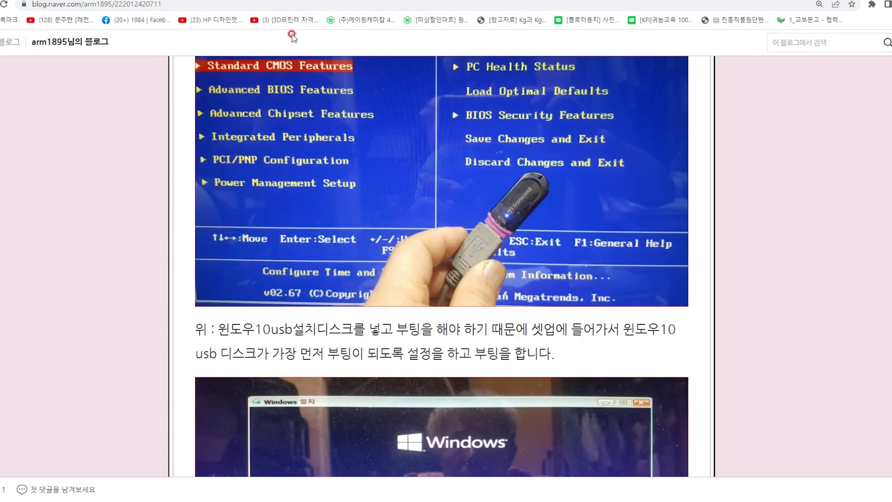
scroll(422, 186, up, 3)
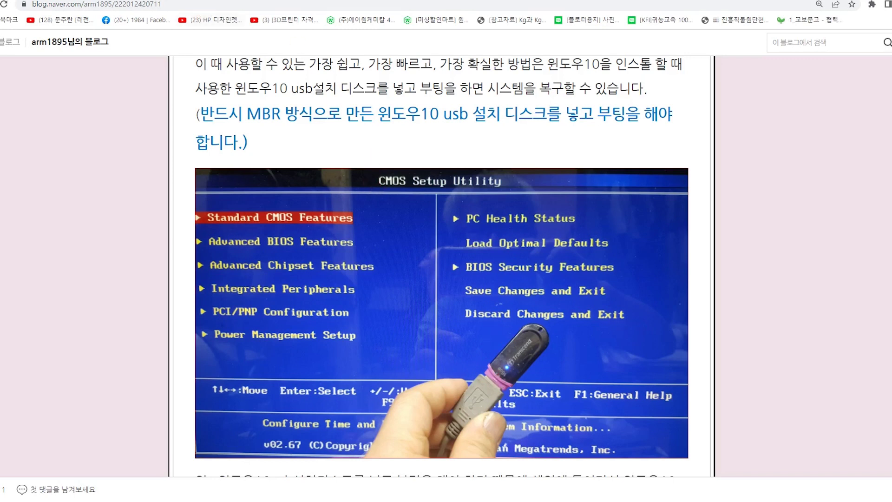
Return to the MBR USB disk post and review its MBR and UEFI explanation, search results and HDClone section
key(alt+Left)
scroll(280, 206, up, 4)
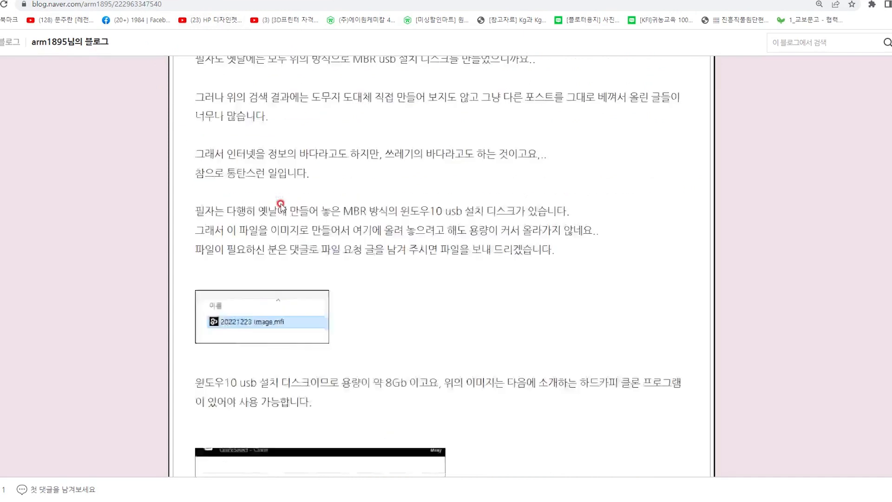
scroll(280, 206, up, 10)
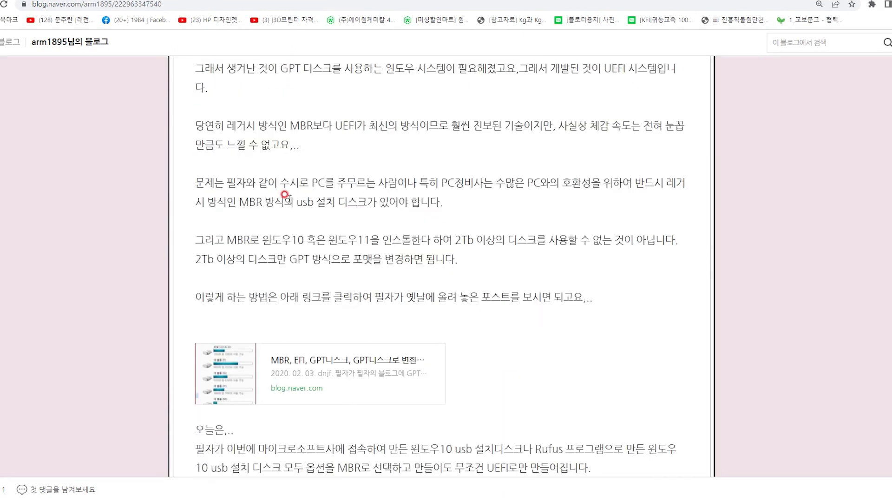
scroll(324, 340, down, 12)
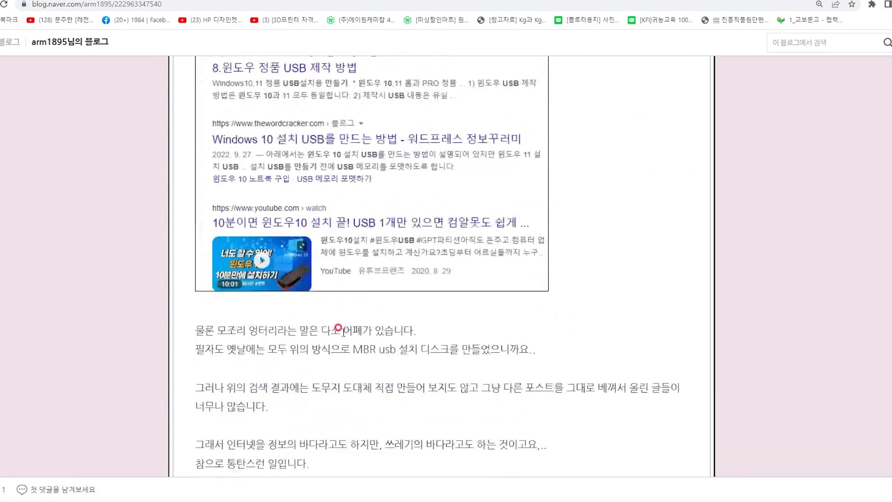
scroll(338, 328, down, 15)
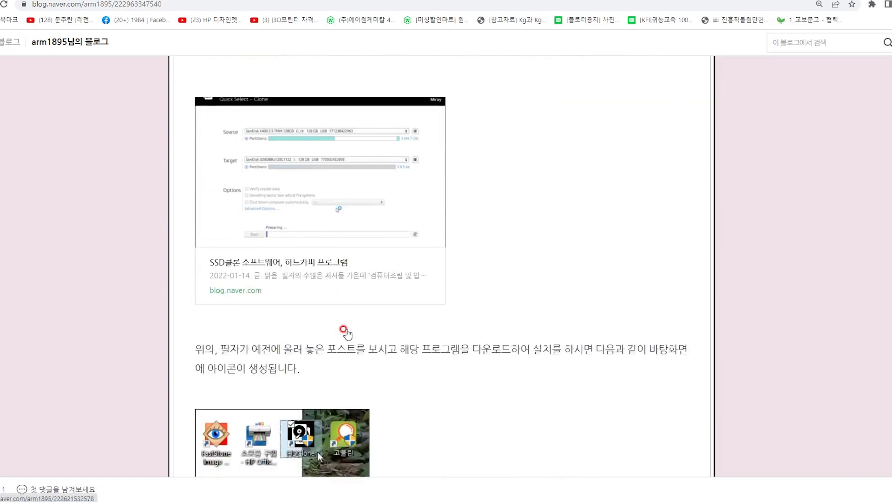
scroll(344, 331, down, 8)
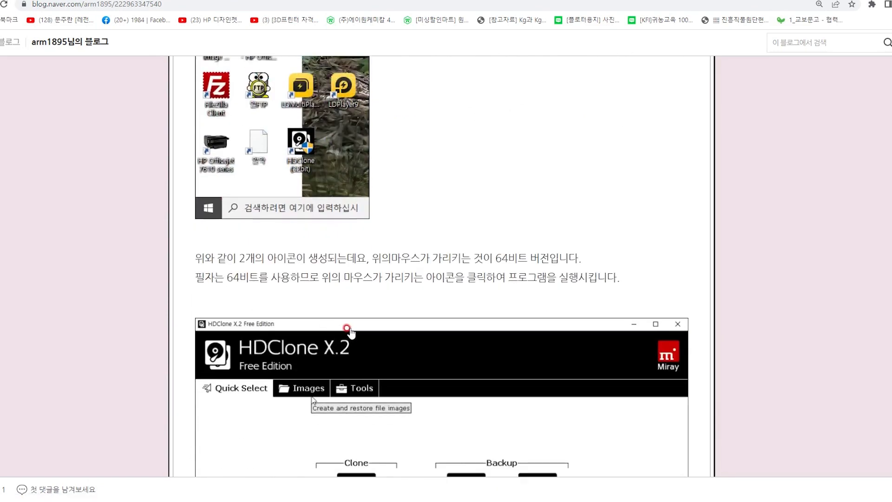
scroll(350, 332, up, 15)
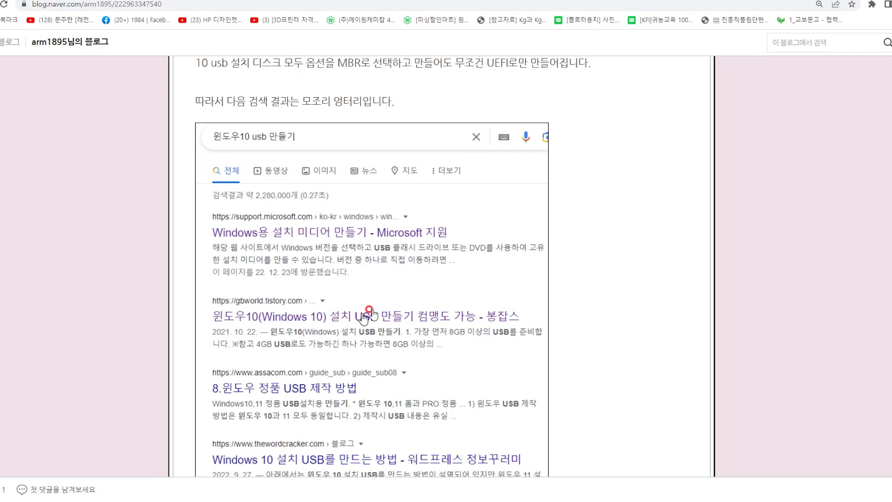
Bring up the This PC window in File Explorer and examine the capacities of drives L: and M:
mouse_move(222, 501)
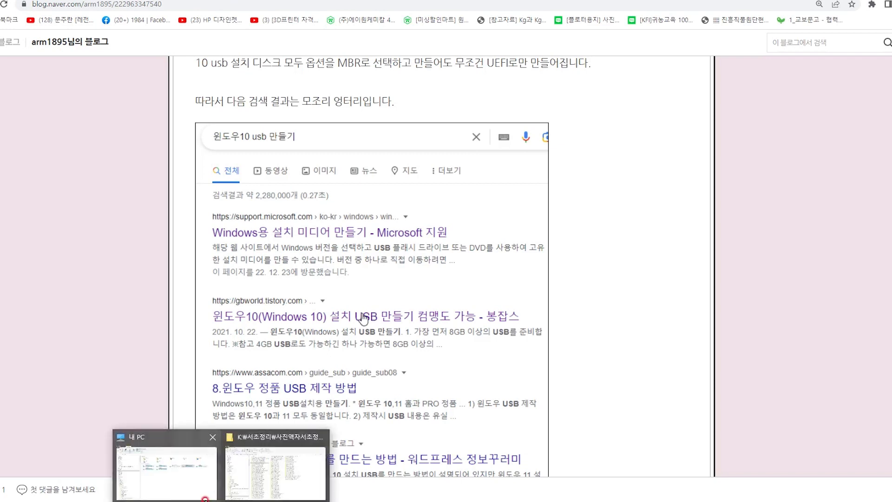
mouse_move(197, 491)
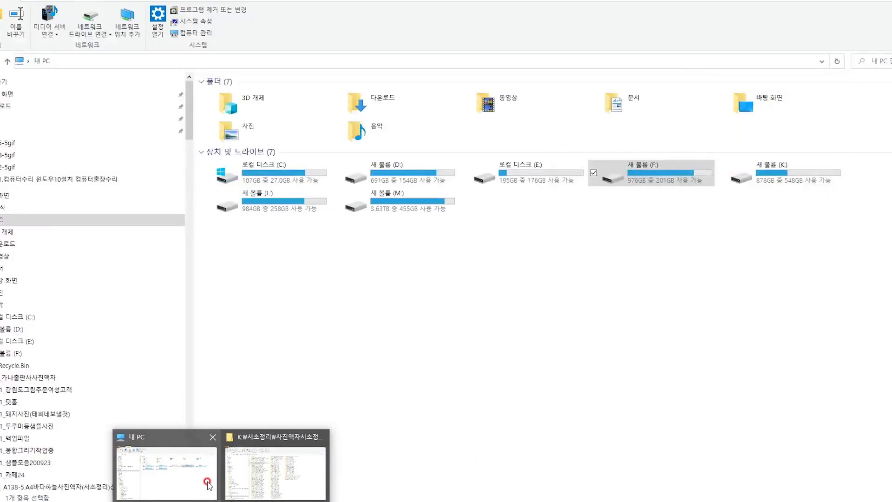
click(207, 485)
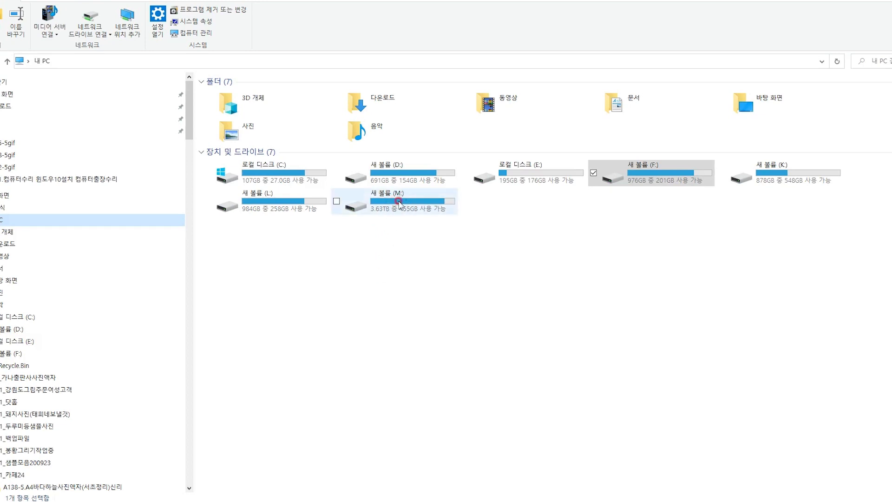
mouse_move(279, 208)
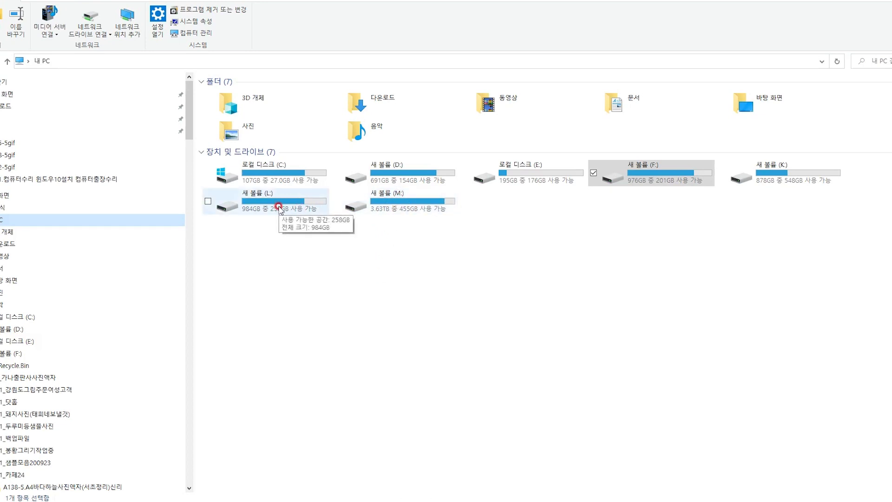
mouse_move(396, 210)
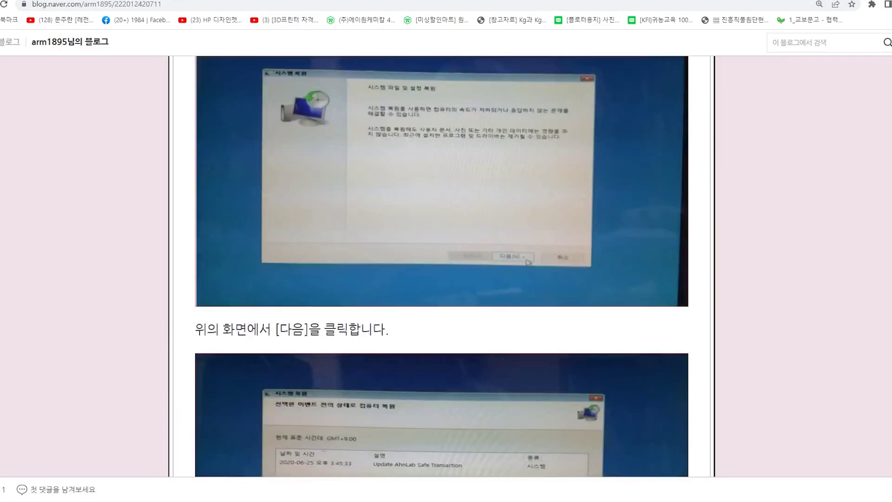
Review the MBR USB disk post's instructions for choosing 20221223 Image.mfi and the target USB disk in HDClone
scroll(441, 265, down, 15)
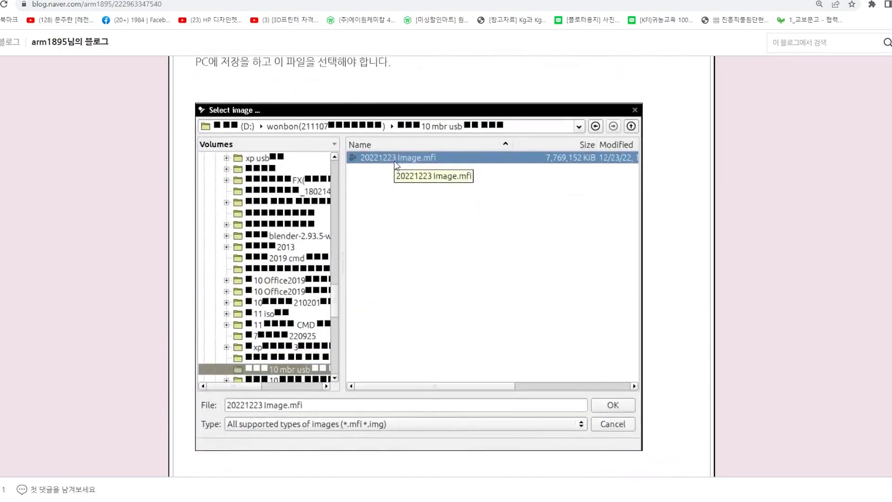
scroll(442, 265, down, 10)
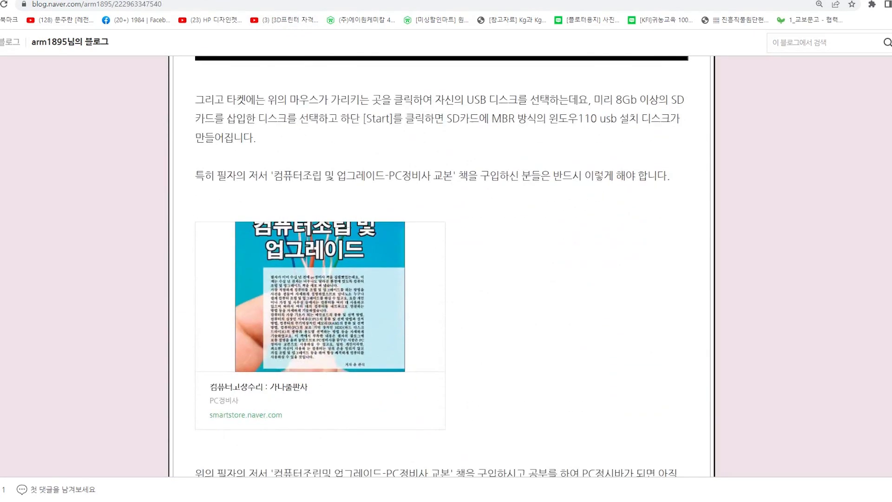
scroll(441, 265, up, 15)
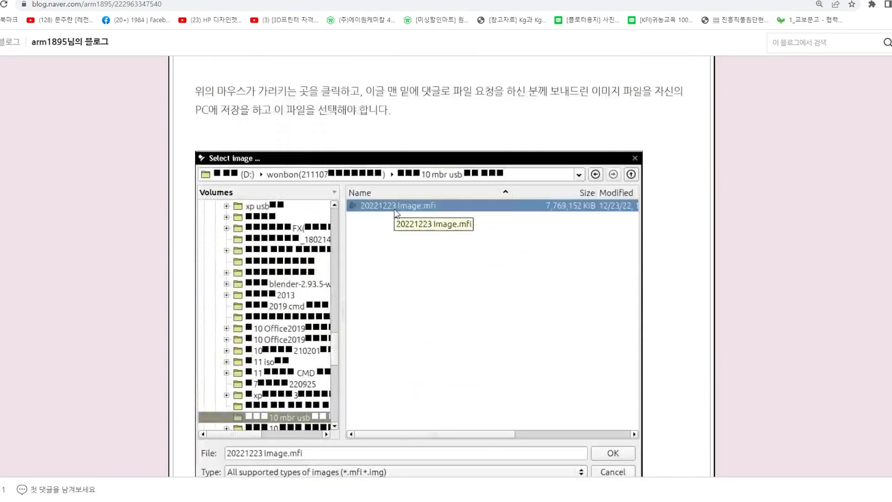
Reread the MBR USB disk post from its title down to the note on requesting the image file
scroll(530, 313, up, 15)
scroll(530, 313, down, 6)
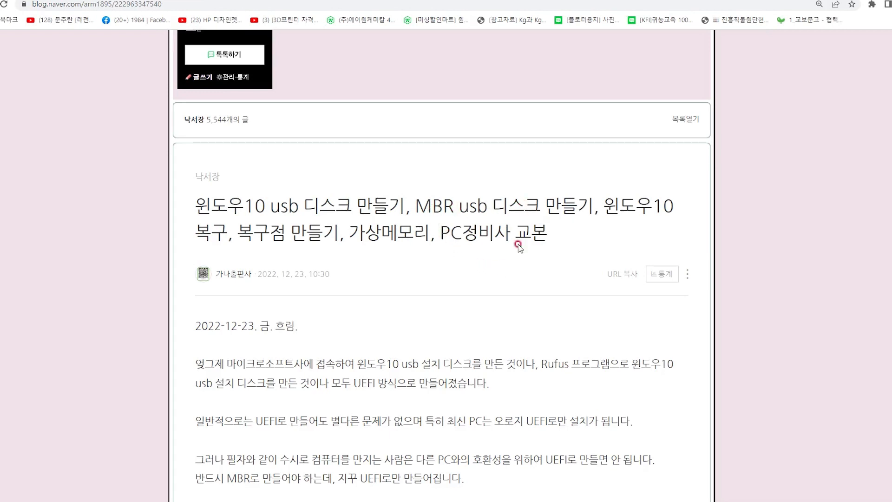
scroll(514, 288, down, 5)
scroll(517, 294, down, 20)
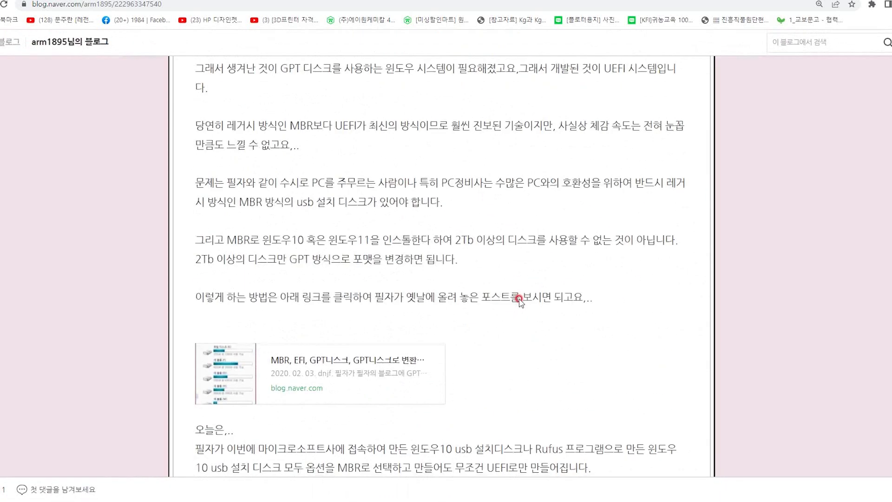
scroll(522, 307, down, 10)
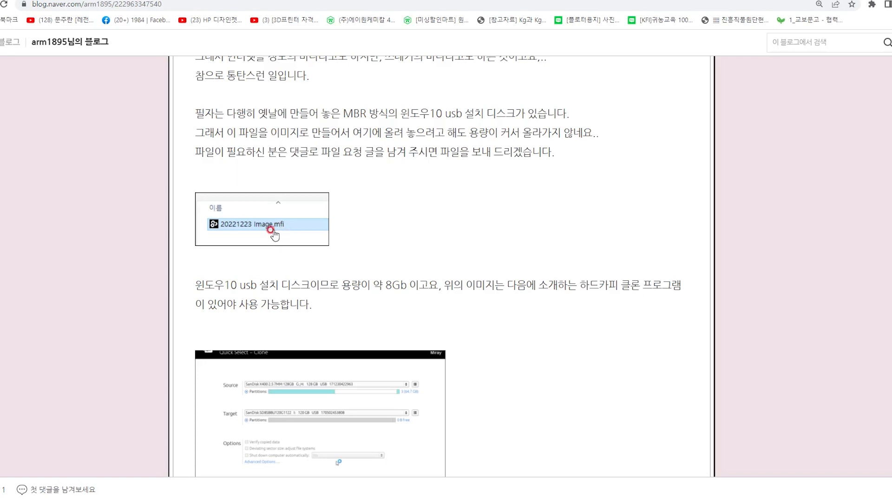
Return to the publisher's homepage tab and open its 가나쇼핑몰 shopping mall
click(376, 1)
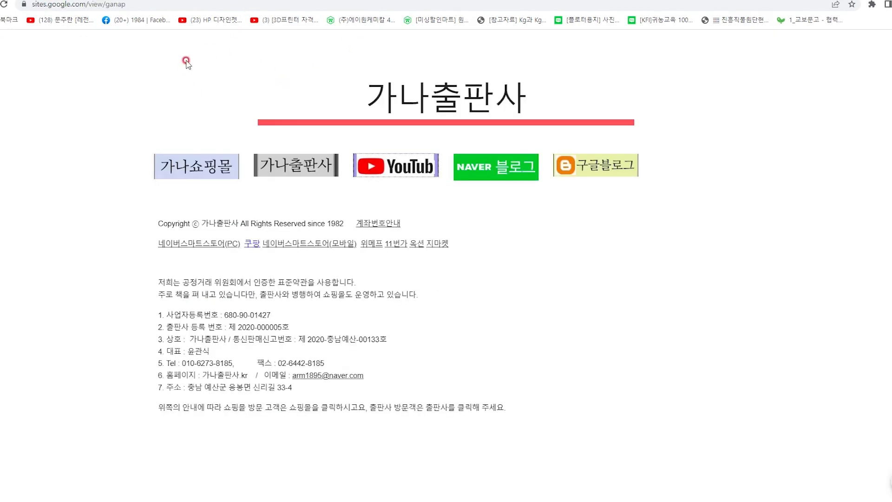
click(197, 169)
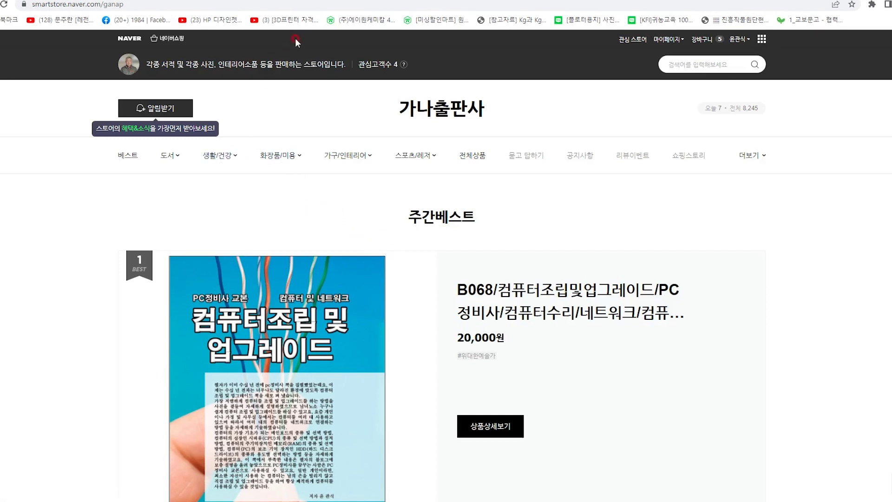
Go back from the shopping mall to the publisher's homepage, and return to the MBR USB disk post's section on 20221223 Image.mfi
key(alt+Left)
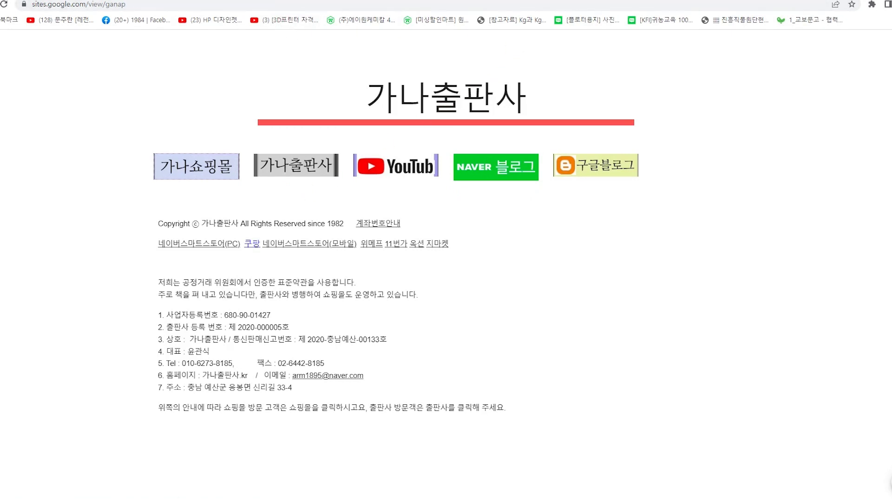
click(199, 88)
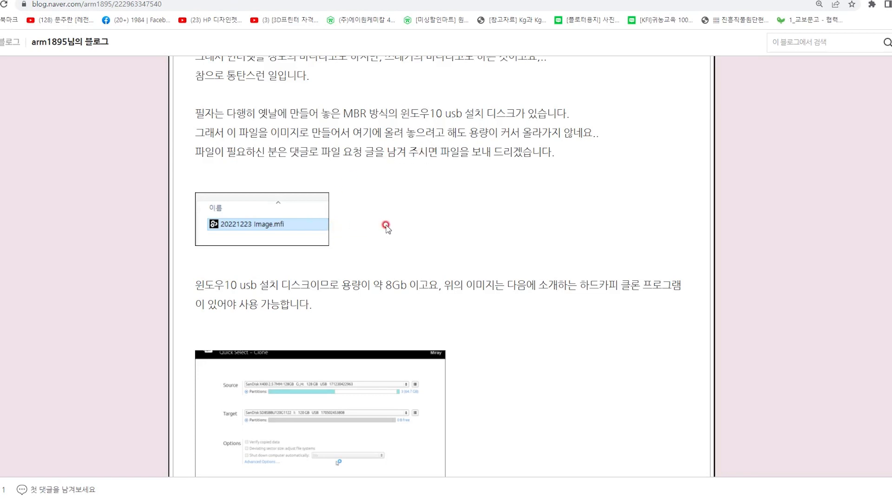
scroll(337, 255, down, 9)
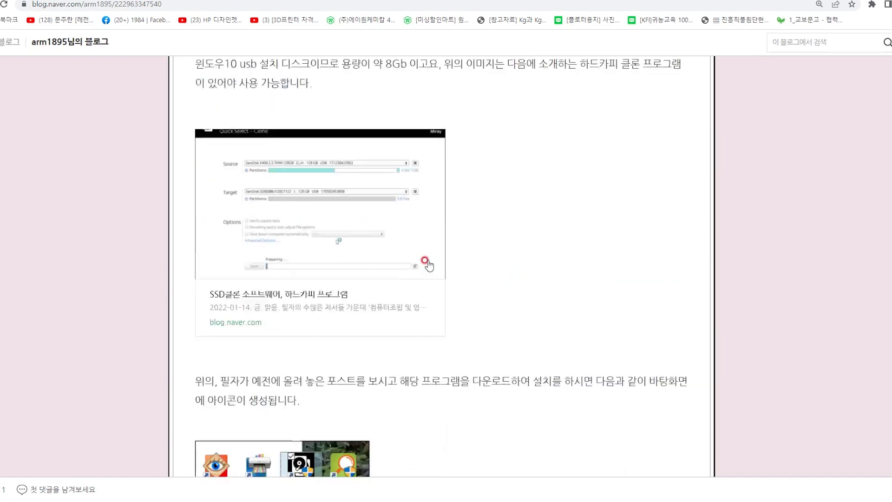
scroll(441, 237, up, 1)
scroll(440, 238, up, 11)
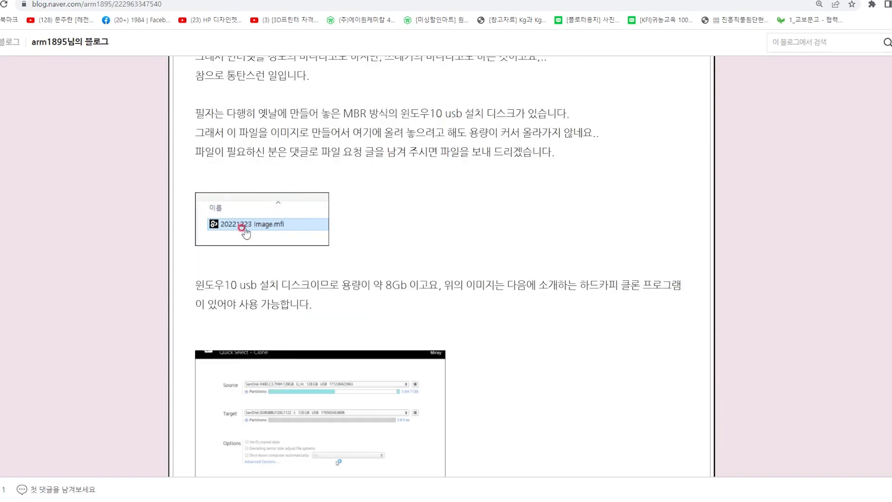
Review the MBR USB disk post from the image file through the HDClone icons and start window, ending at the linked SSD clone post
scroll(267, 248, down, 4)
scroll(269, 248, down, 4)
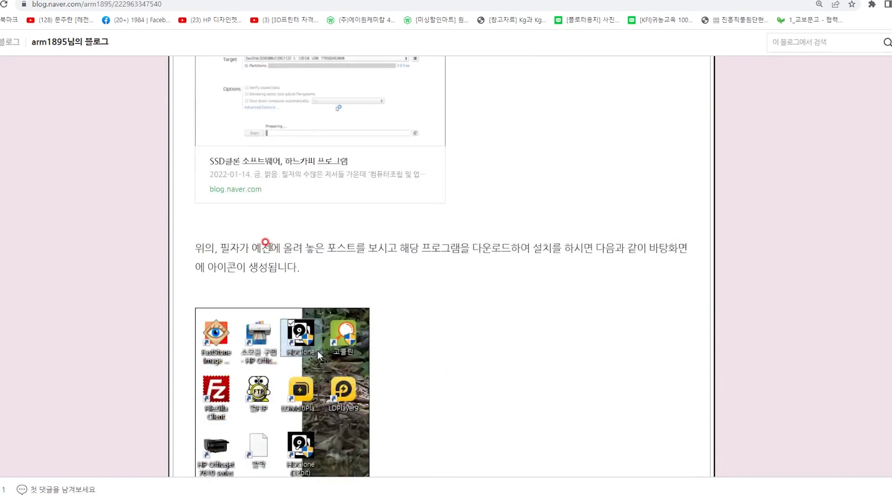
scroll(269, 251, down, 2)
scroll(272, 259, down, 5)
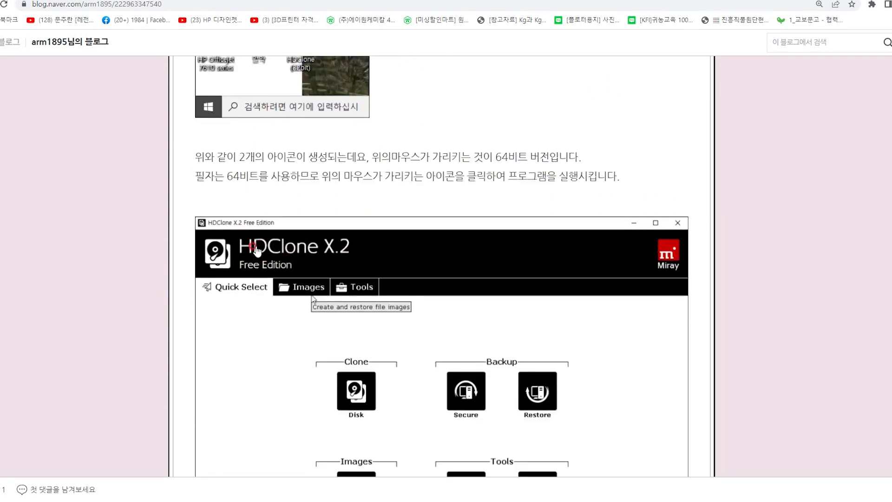
scroll(259, 255, down, 7)
scroll(263, 256, up, 18)
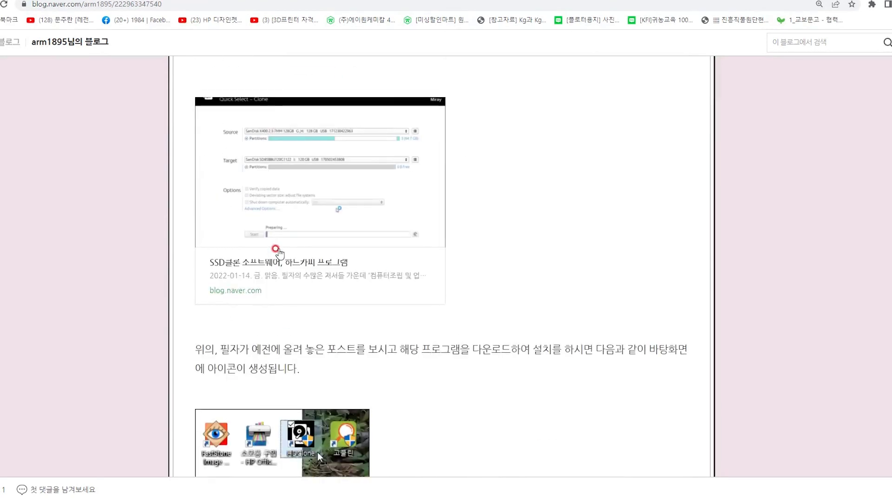
scroll(278, 193, up, 4)
scroll(260, 139, down, 3)
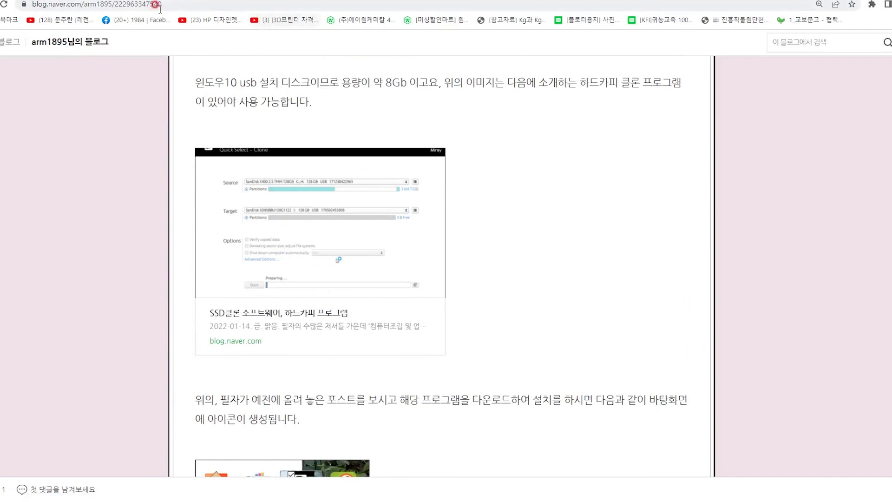
Open the 2022/01/14 post "SSD클론 소프트웨어, 하드카피 프로그램" from the blog's search results for 클론
click(232, 264)
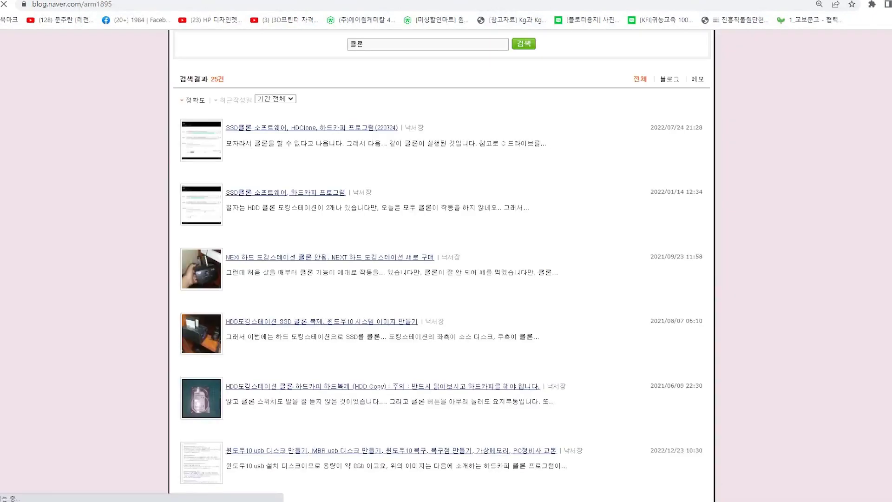
click(186, 156)
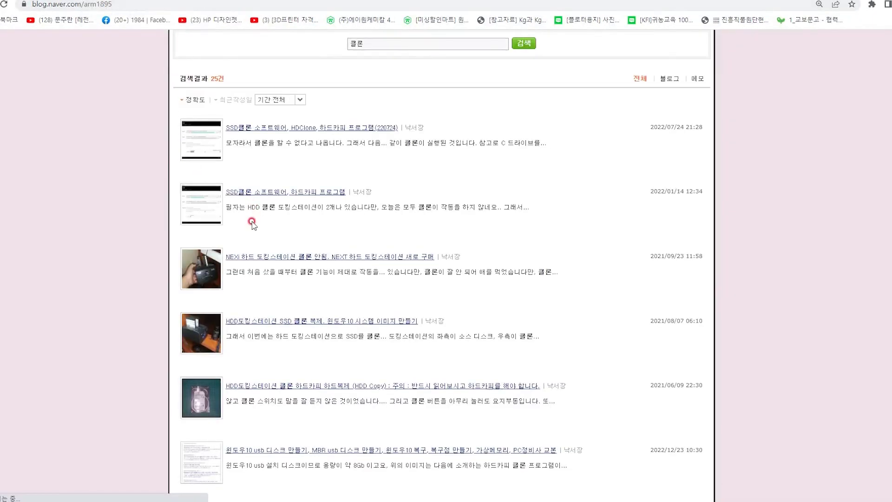
click(263, 268)
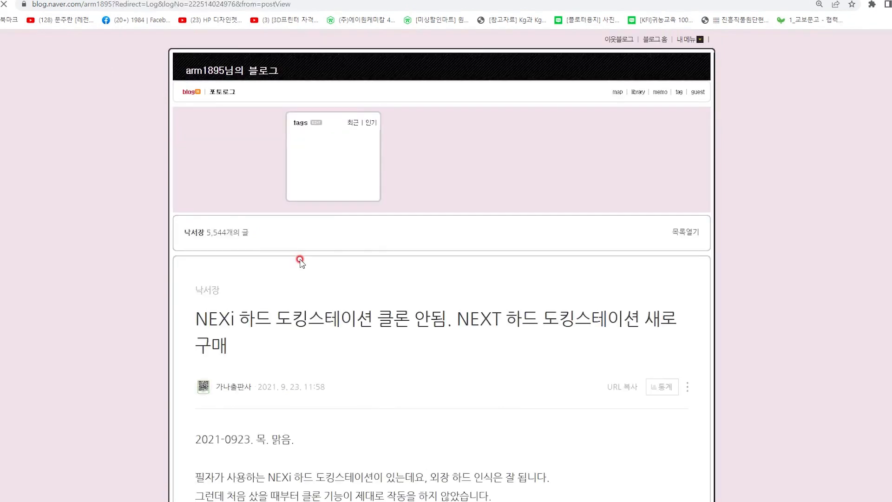
key(ctrl+w)
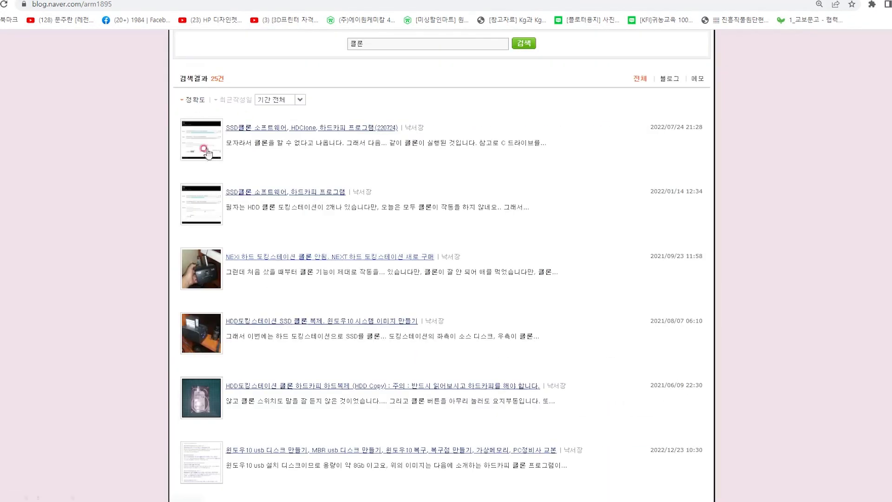
click(280, 194)
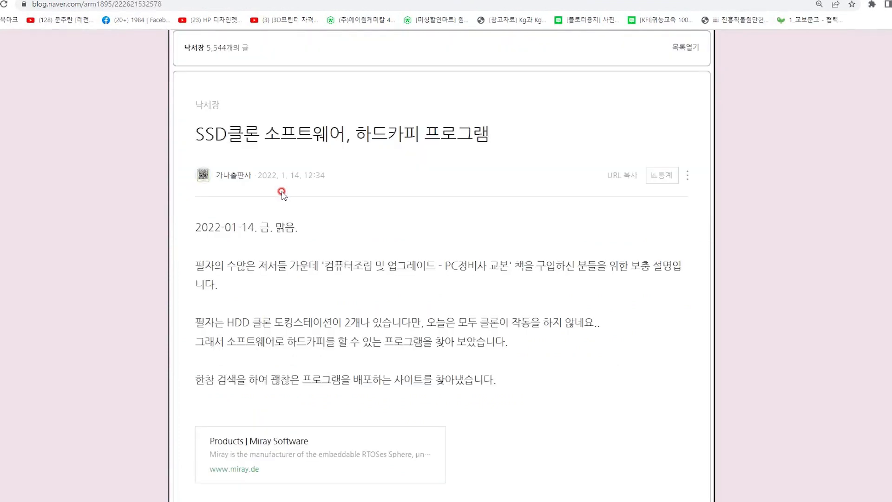
Look over the opening of the SSD clone software post, including its title and the Miray Software link
scroll(281, 194, down, 2)
scroll(281, 193, down, 2)
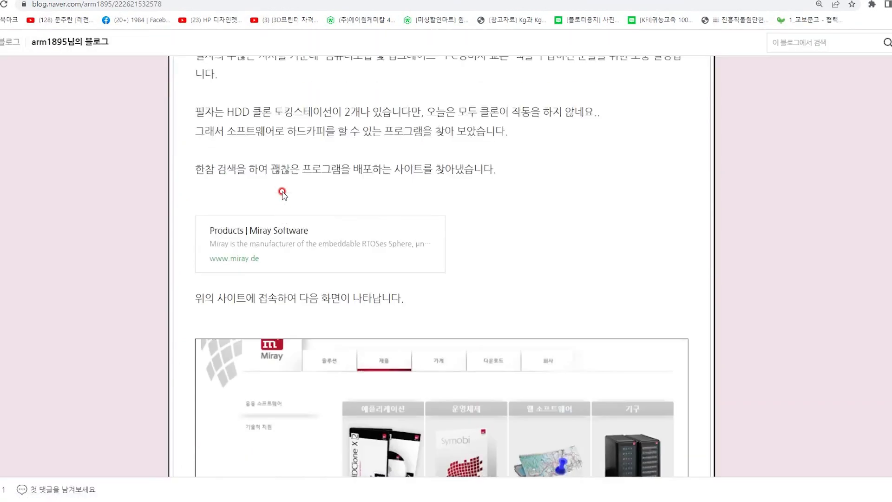
scroll(274, 218, up, 15)
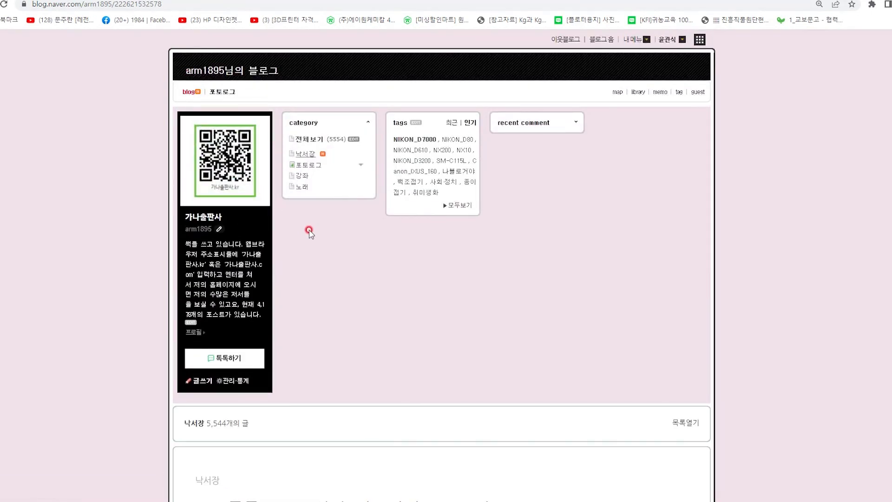
scroll(309, 231, down, 8)
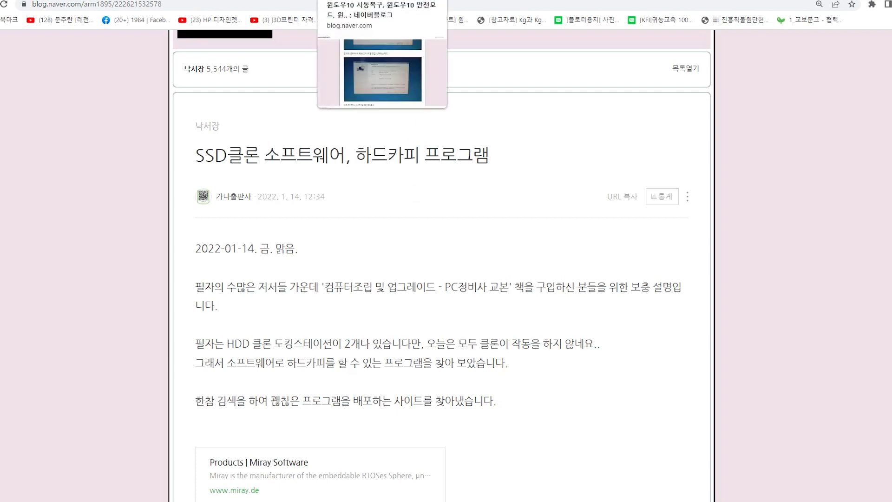
Switch past the Windows 10 startup recovery post to the MBR USB disk post and check its link to the SSD clone post
click(379, 0)
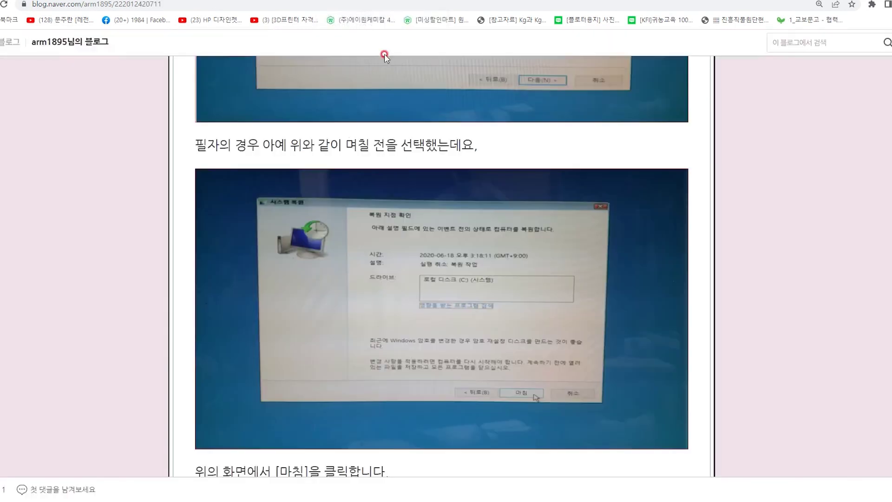
click(283, 0)
click(340, 270)
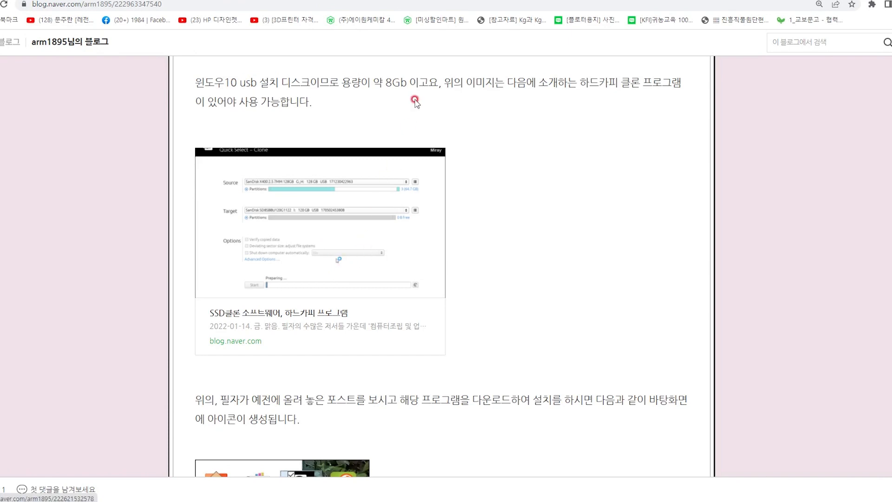
scroll(415, 98, up, 5)
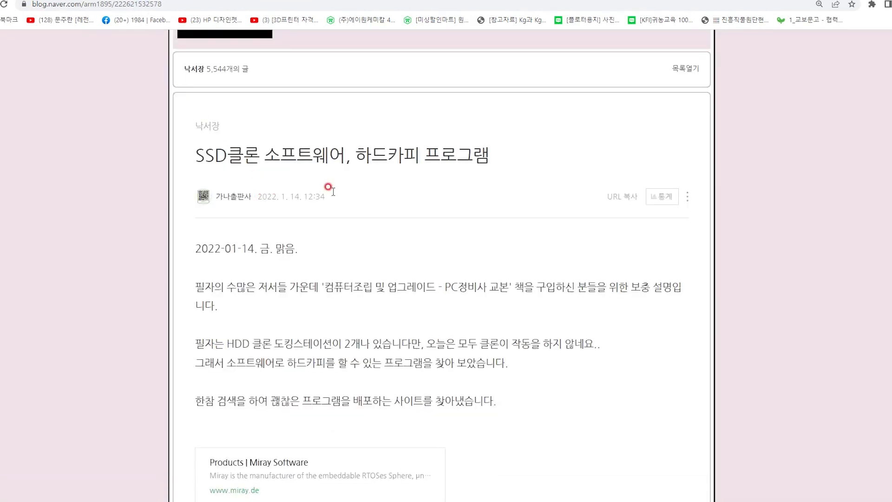
Read the SSD clone post's instructions for reaching the HDClone X.2 product page on the Miray Software site
scroll(345, 191, down, 8)
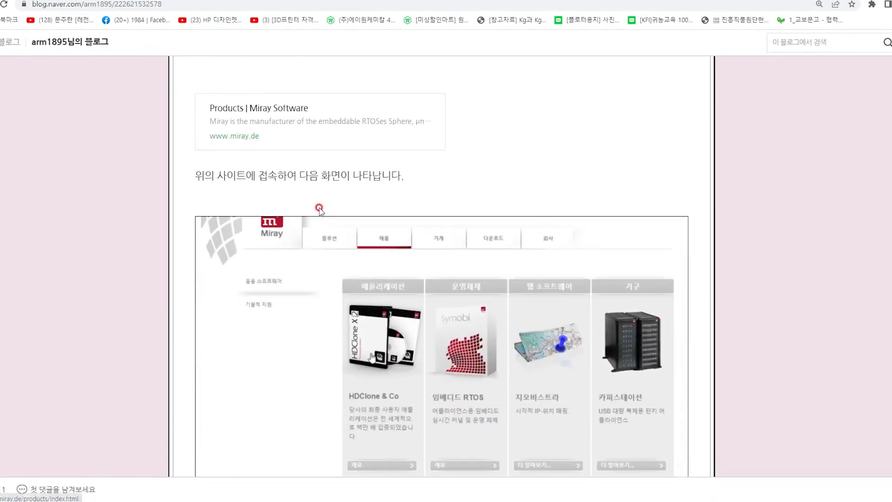
scroll(262, 158, up, 2)
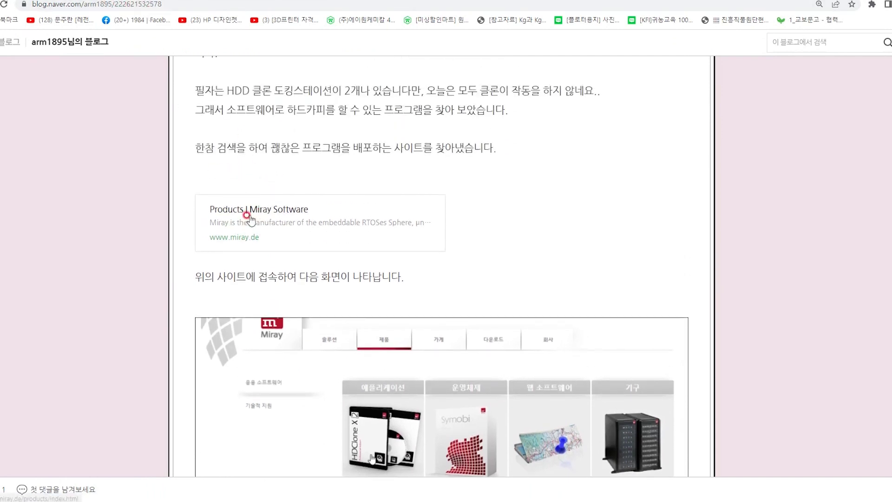
scroll(272, 268, down, 7)
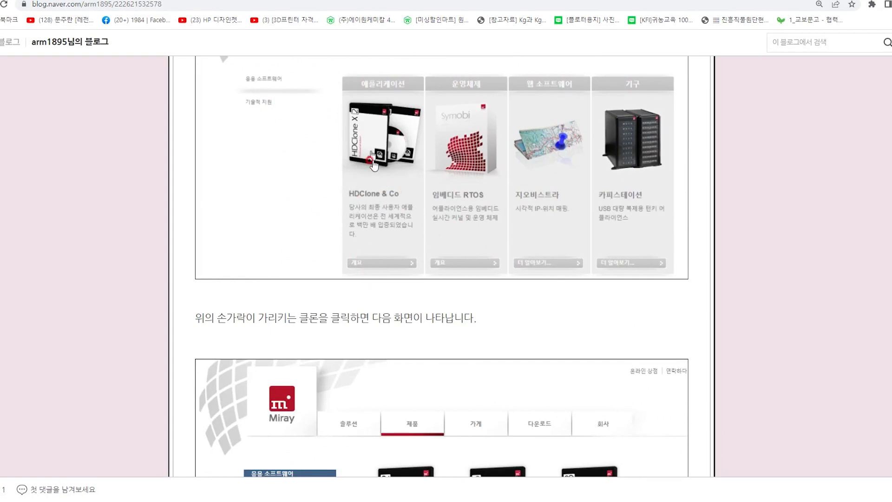
scroll(367, 200, down, 4)
scroll(368, 205, down, 4)
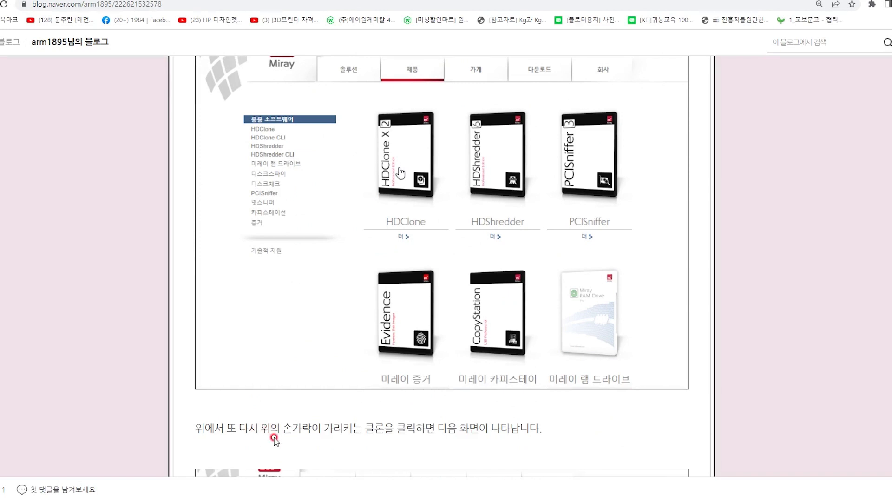
scroll(410, 420, up, 2)
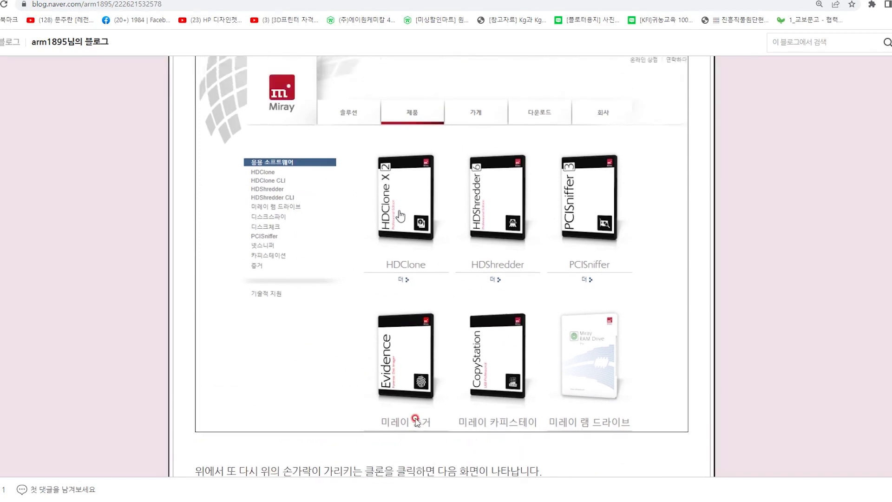
scroll(348, 361, down, 8)
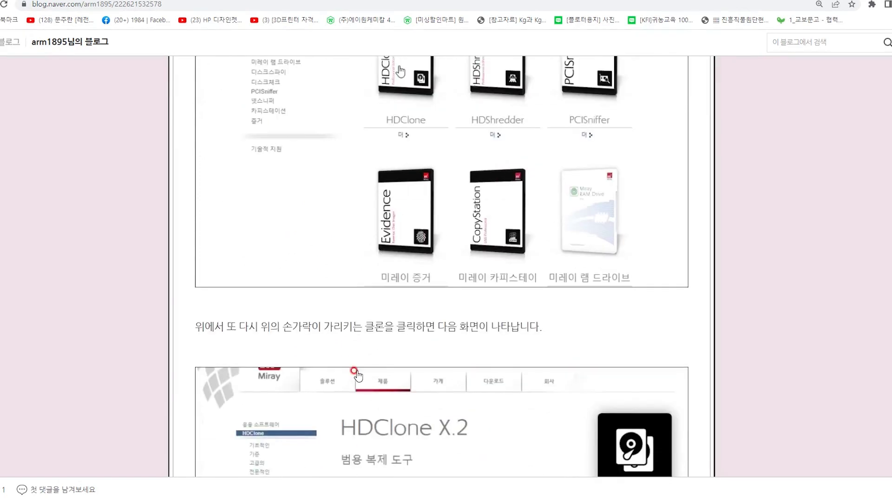
scroll(351, 366, down, 3)
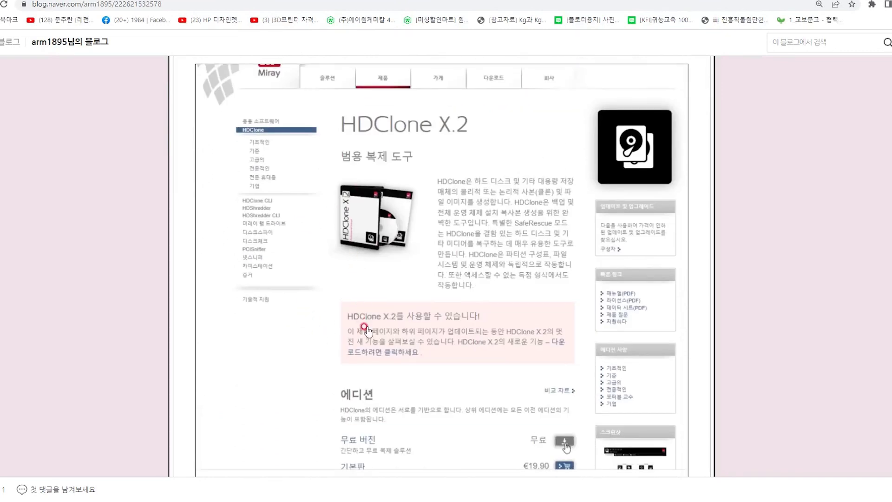
Read how the SSD clone post downloads the free edition, installs HDClone.X.2.FE.en.Setup.exe and launches the 64-bit version
scroll(365, 328, down, 4)
scroll(370, 341, down, 2)
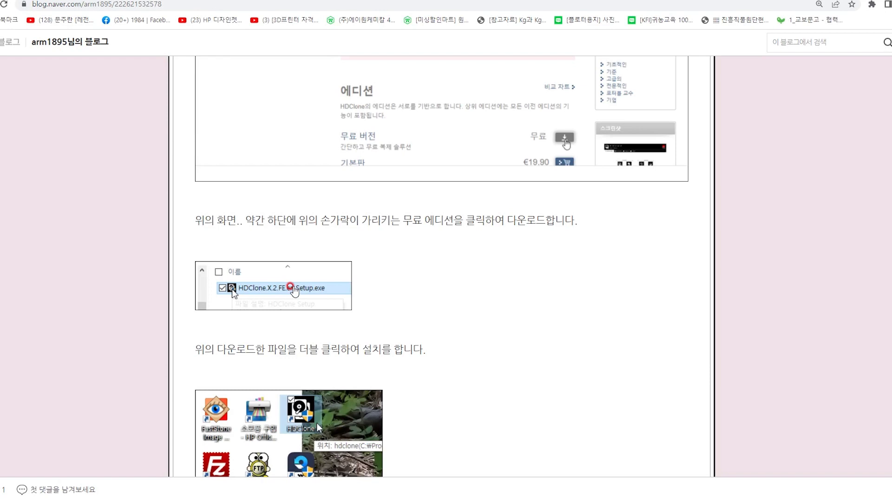
scroll(290, 286, down, 4)
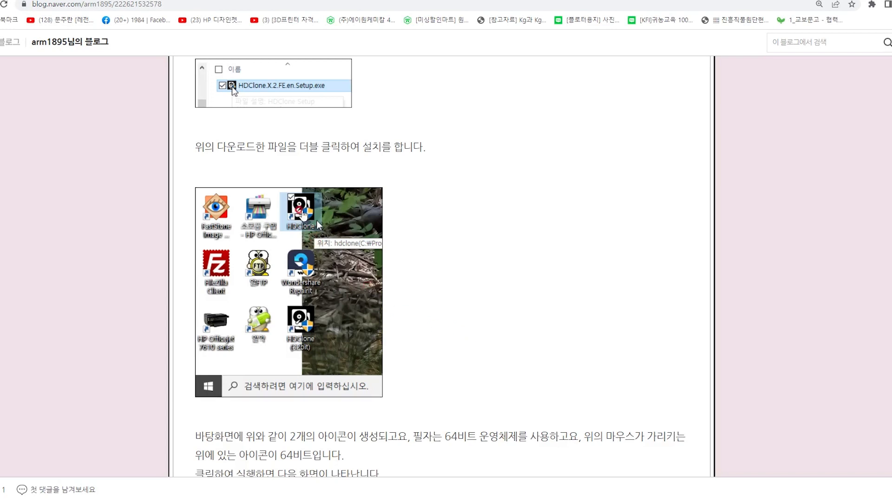
scroll(335, 298, down, 4)
scroll(335, 300, down, 3)
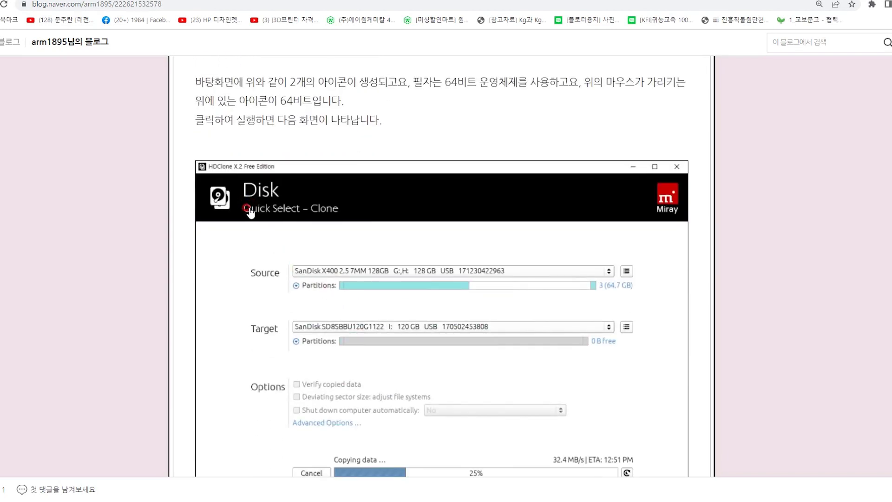
Review the SSD clone post's explanation of choosing the source and target SSDs and finding a missing target drive
scroll(253, 279, down, 5)
scroll(247, 260, down, 13)
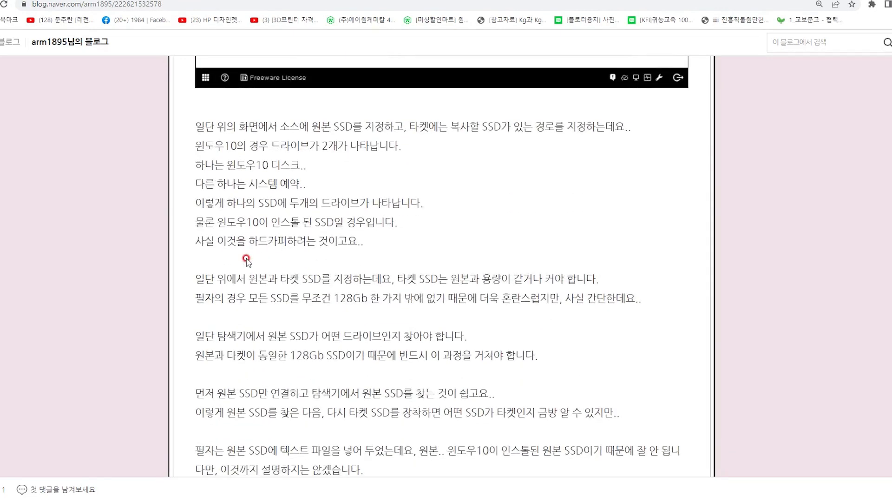
scroll(251, 270, down, 4)
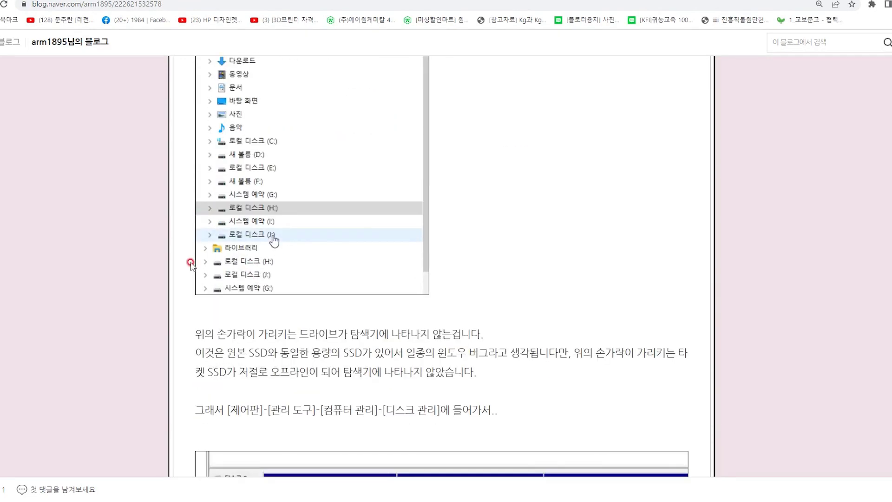
Return to the MBR USB disk post and review it from the file request note to the HDClone X.2 start window
click(269, 1)
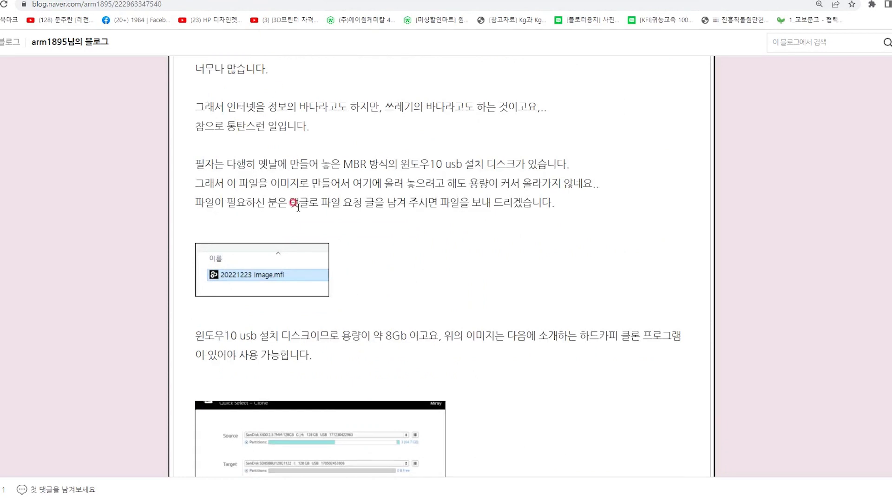
scroll(289, 204, down, 2)
scroll(312, 281, down, 1)
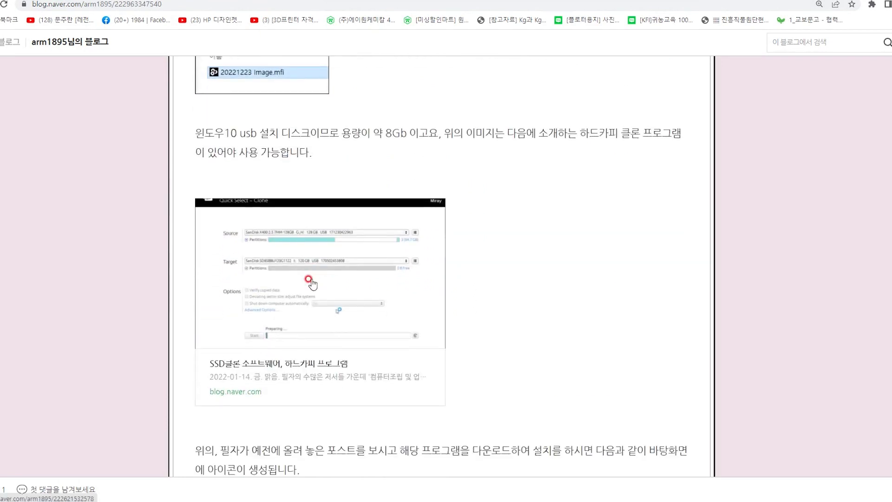
scroll(309, 281, down, 6)
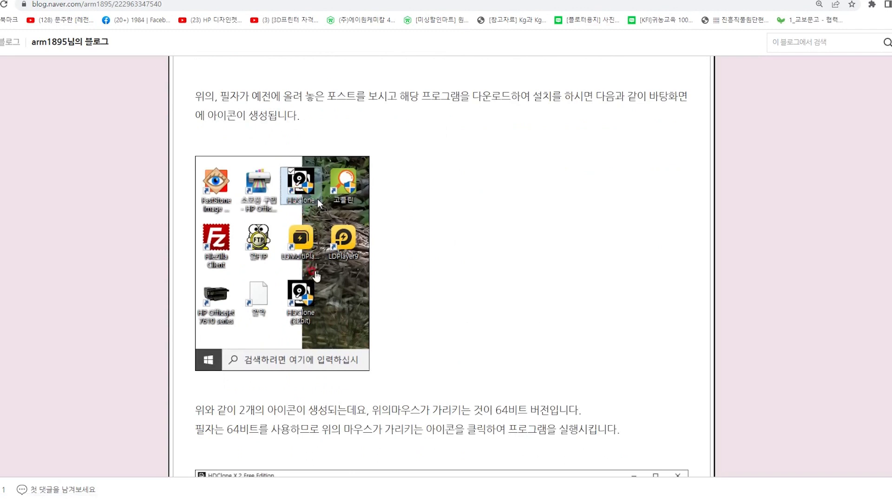
scroll(319, 204, down, 6)
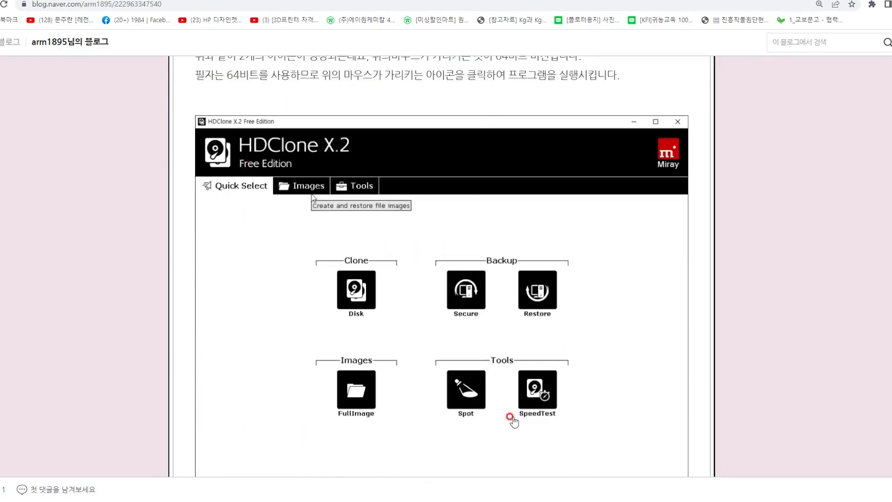
Switch to the SSD clone post and review its Disk clone window and the explanation of identifying the original SSD's drive
scroll(479, 390, down, 1)
key(ctrl+Tab)
scroll(338, 300, down, 6)
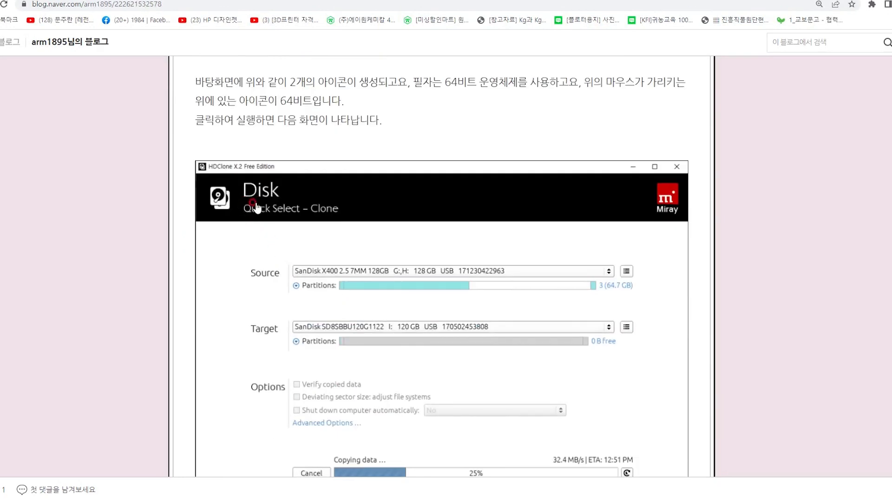
scroll(246, 232, down, 4)
scroll(247, 260, down, 10)
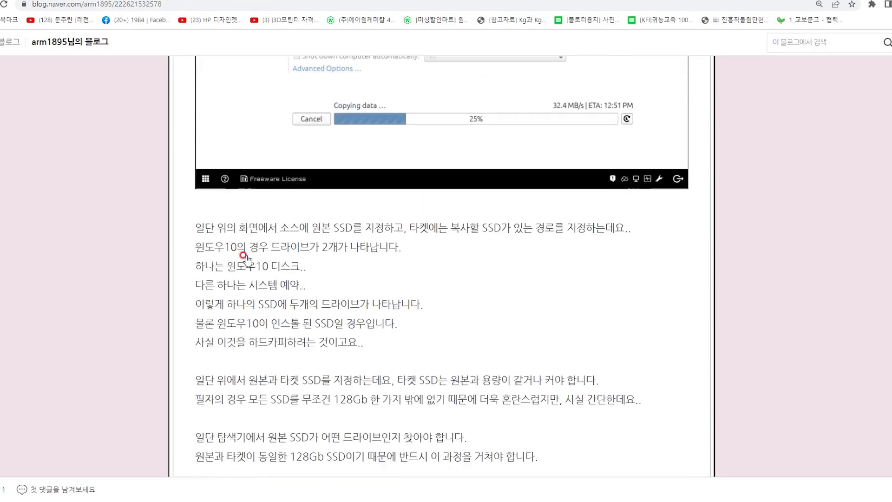
scroll(250, 271, down, 8)
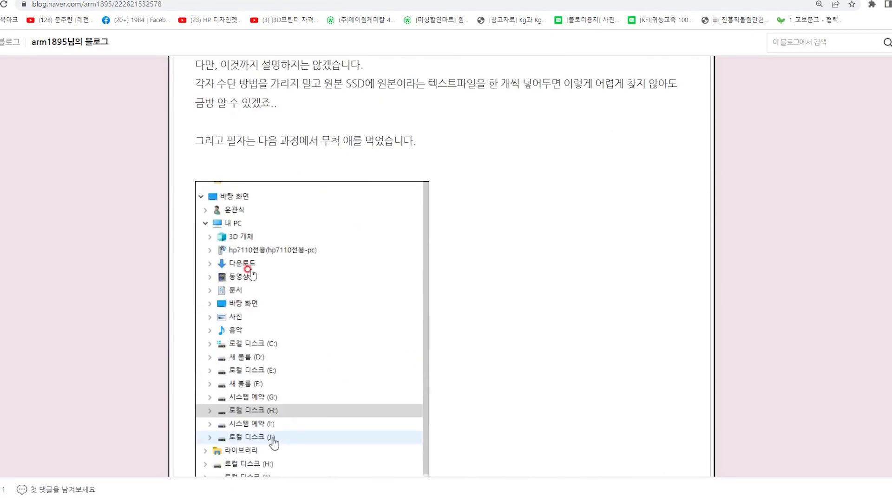
Return to the MBR USB disk post and review it from the 20221223 Image.mfi picture to the HDClone X.2 start window
key(alt+Left)
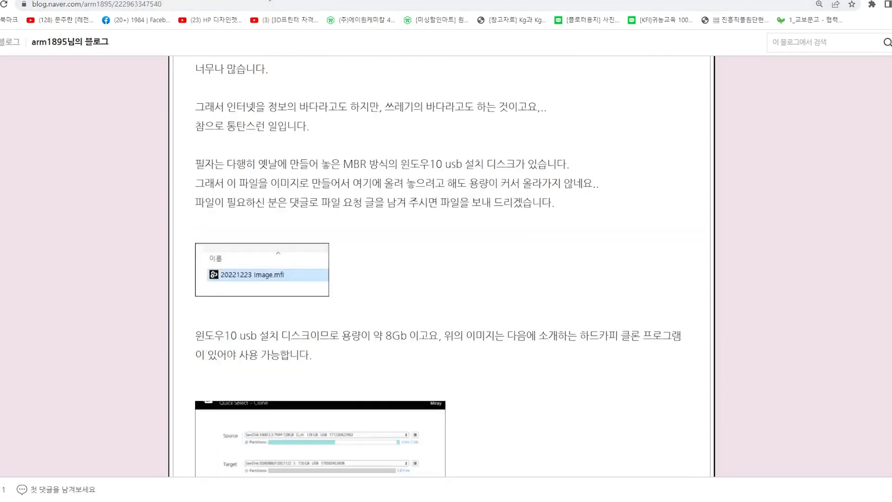
scroll(312, 281, down, 3)
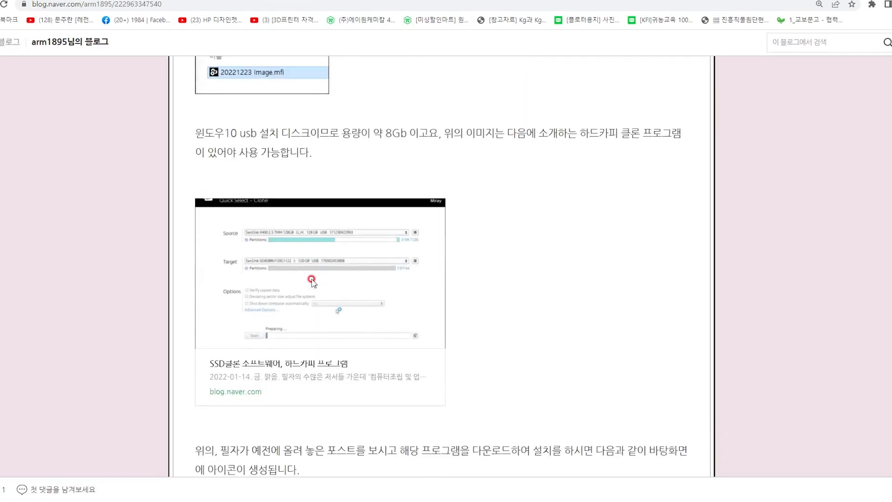
scroll(311, 283, down, 7)
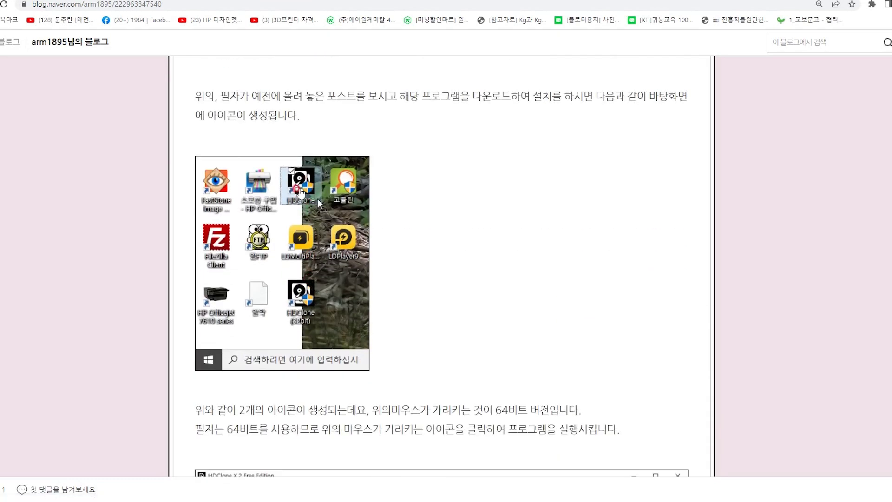
scroll(319, 203, down, 5)
scroll(321, 284, down, 2)
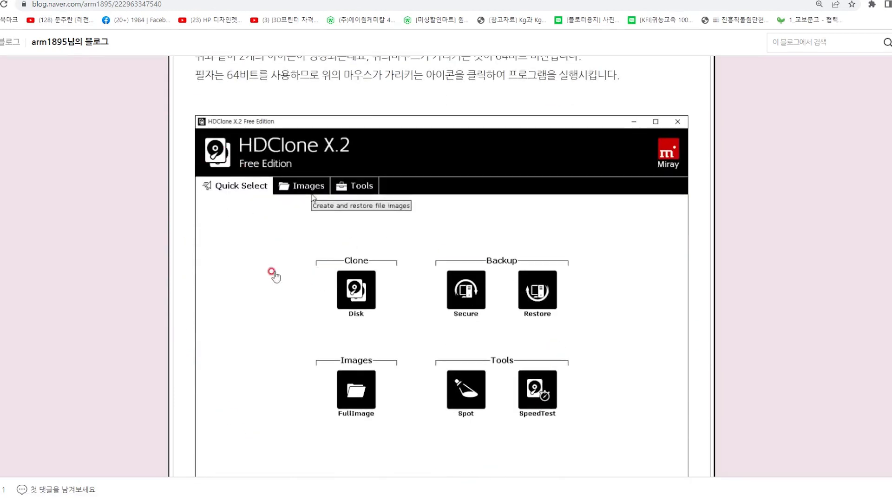
scroll(469, 387, down, 1)
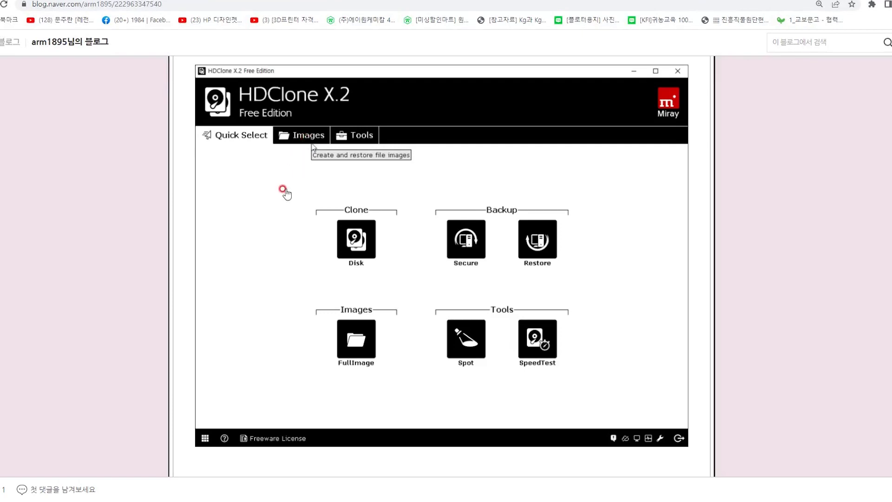
Read the MBR USB disk post's instructions for opening Images, choosing Restore and browsing for the image file
scroll(284, 191, down, 9)
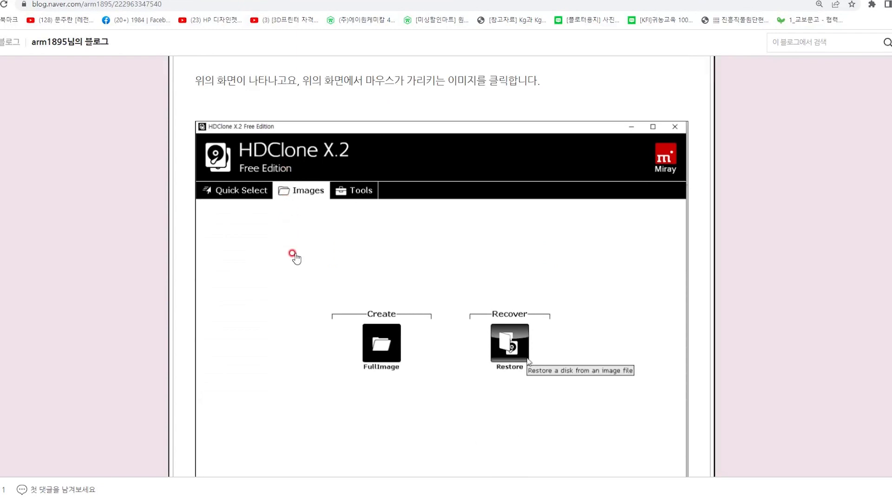
scroll(295, 255, down, 3)
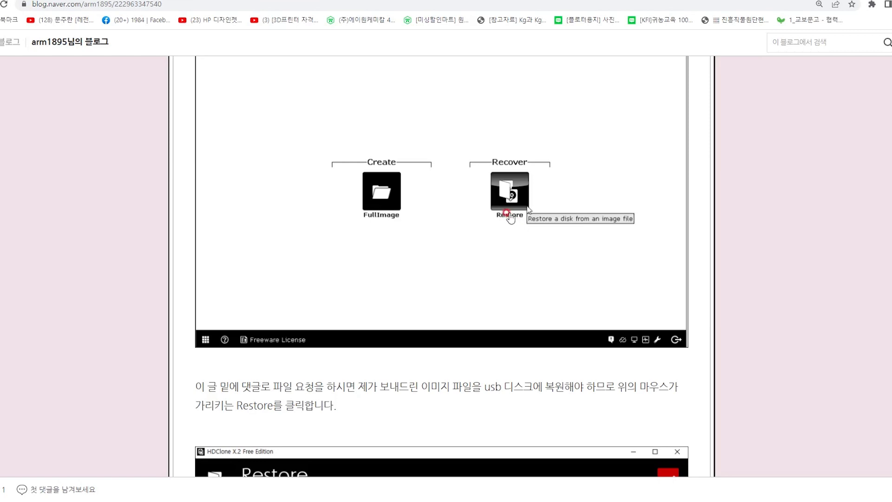
scroll(499, 230, down, 6)
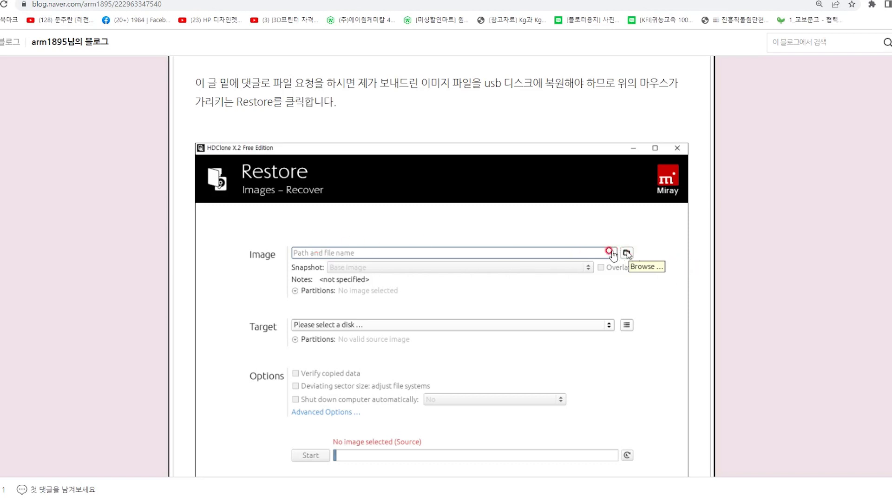
scroll(589, 254, down, 3)
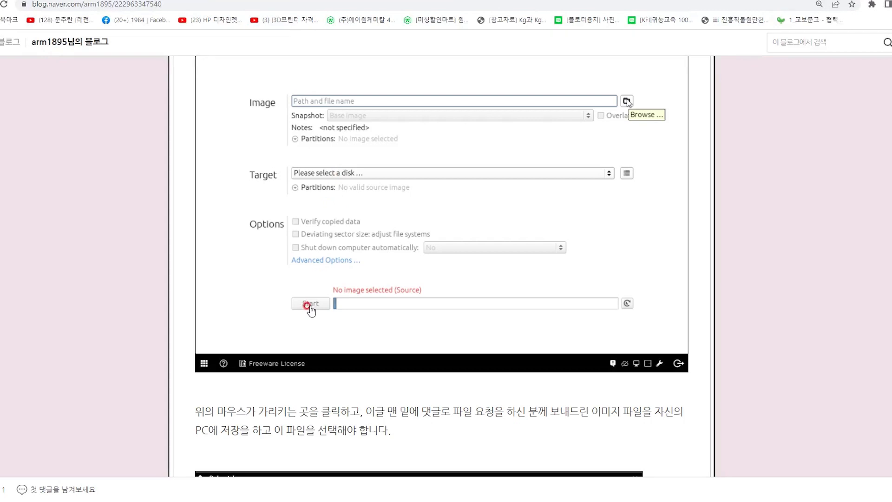
Read how the post selects 20221223 Image.mfi as the image and a USB disk of at least 8 GB as the restore target
scroll(311, 308, down, 1)
scroll(310, 311, down, 3)
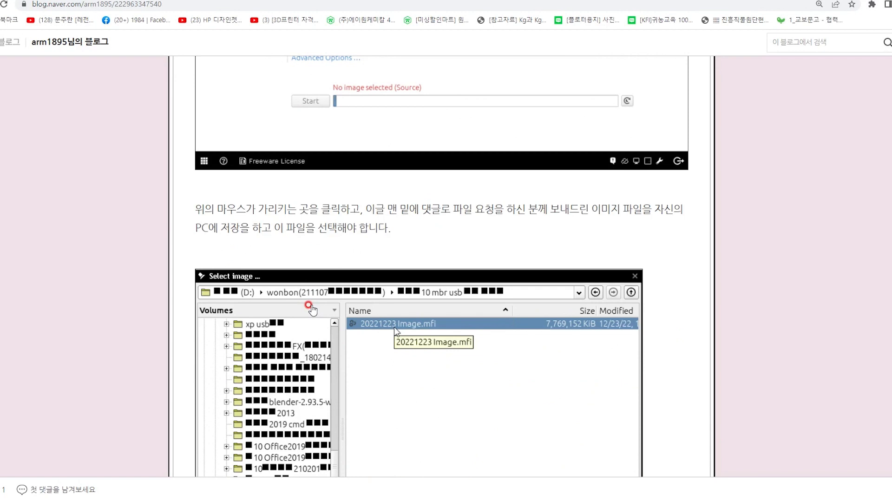
scroll(310, 309, down, 2)
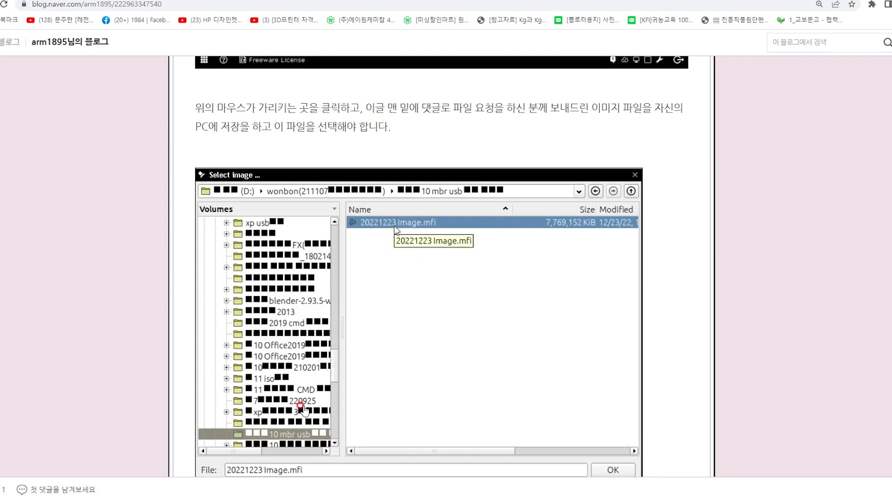
scroll(303, 408, down, 1)
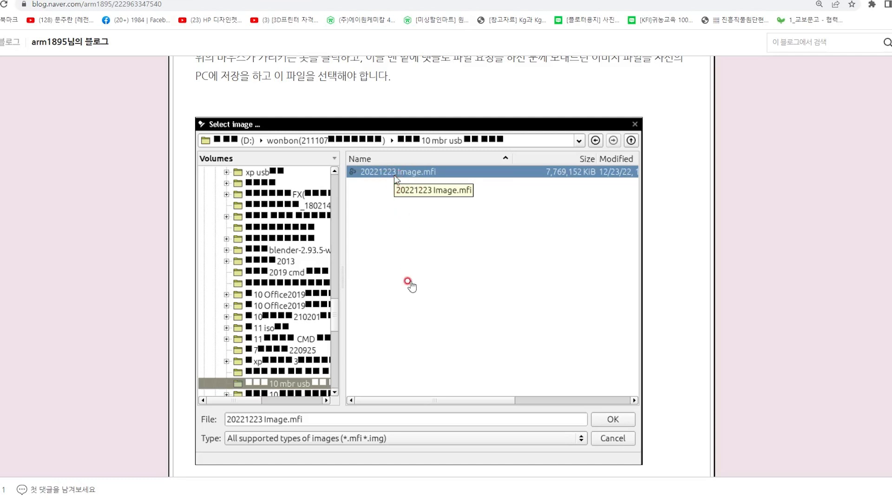
scroll(409, 285, down, 5)
scroll(413, 307, down, 4)
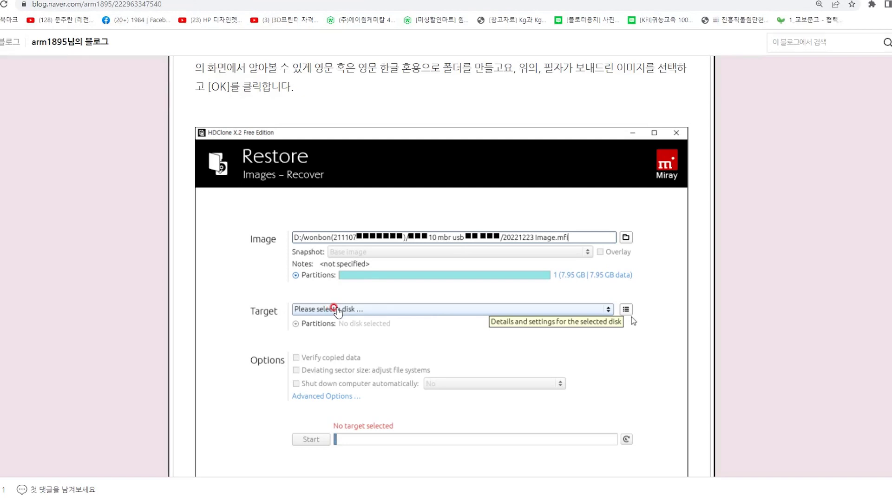
scroll(338, 311, down, 3)
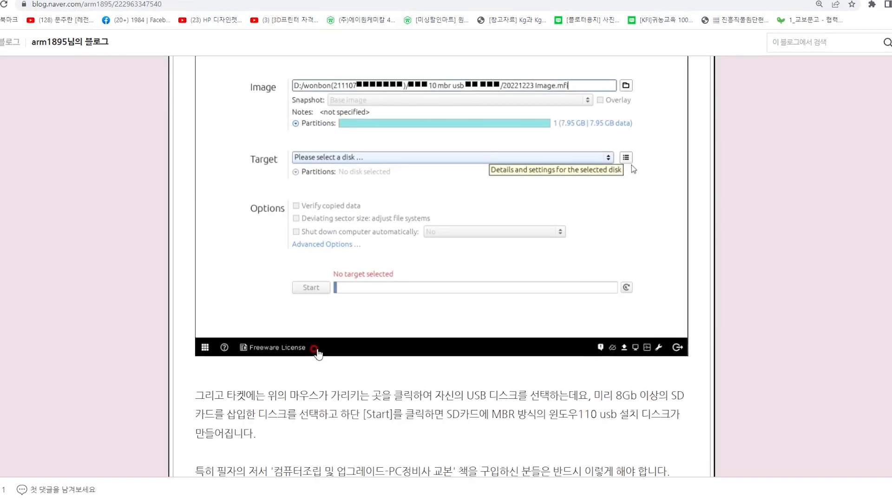
scroll(367, 316, down, 10)
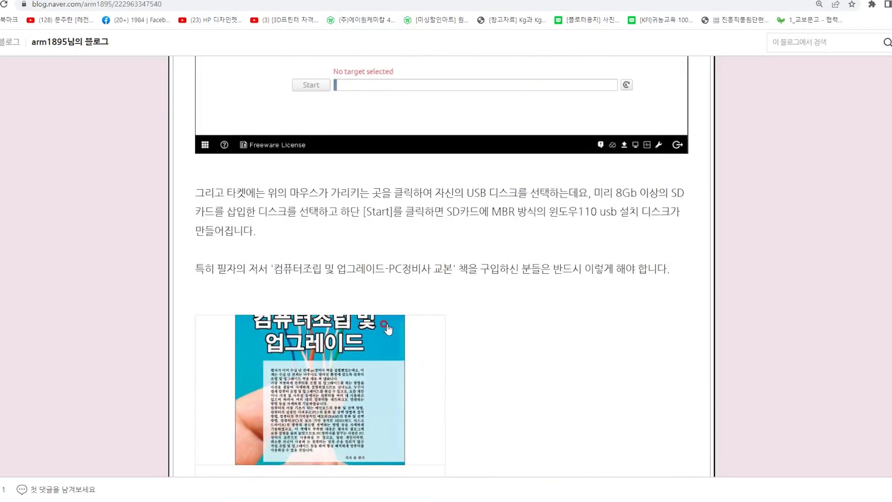
Review the post's links and notes on Windows 10 startup recovery and creating a system restore point
scroll(385, 333, down, 7)
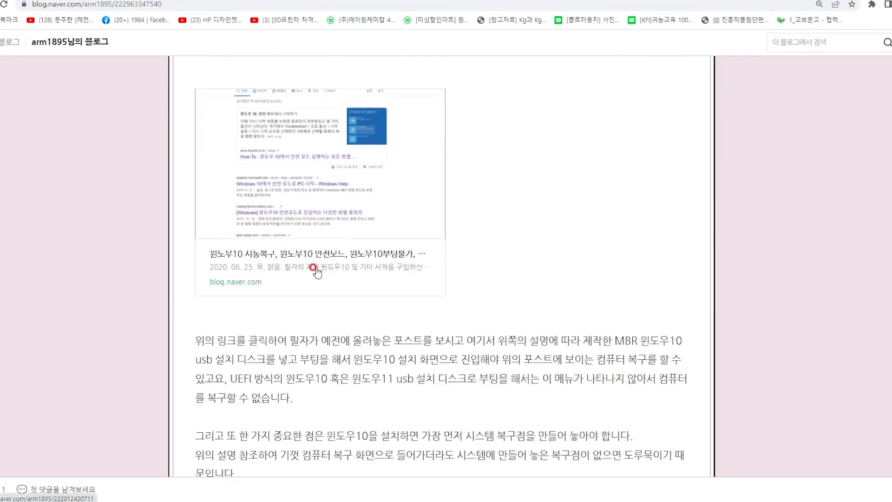
scroll(328, 353, down, 1)
scroll(328, 373, down, 13)
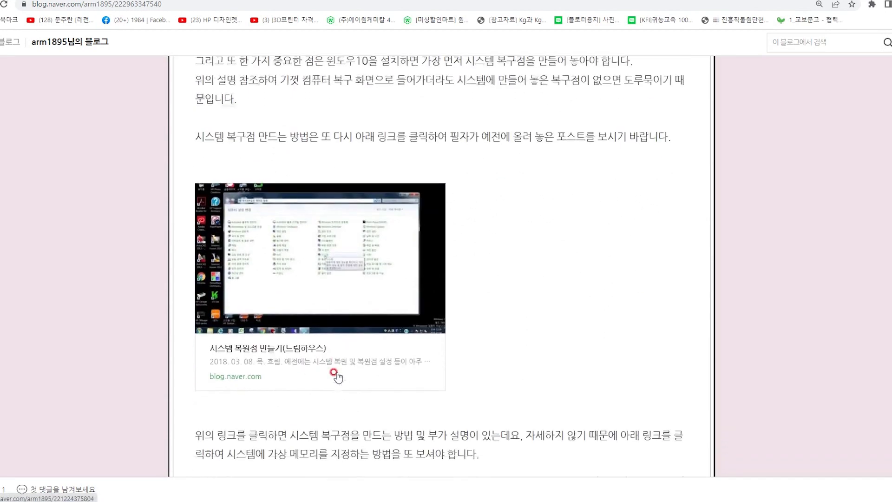
scroll(340, 353, up, 7)
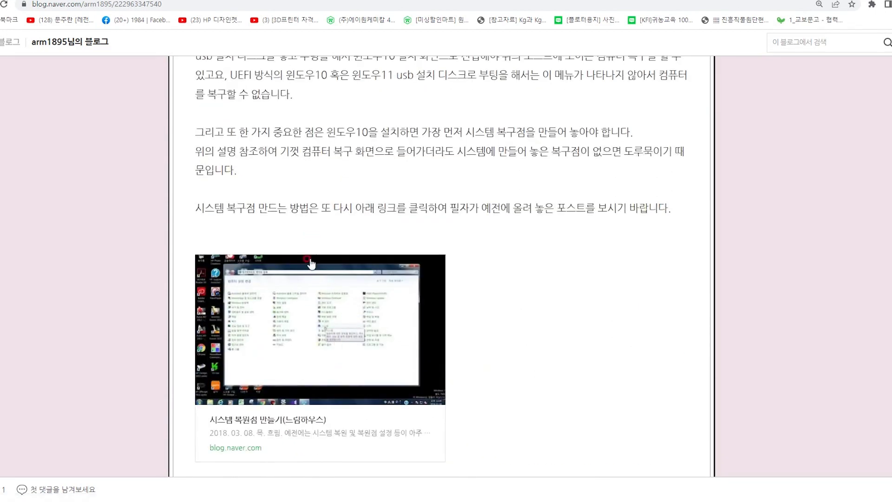
scroll(310, 263, up, 3)
Switch to the Windows 10 startup recovery post and find its section on booting from the MBR USB installation disk
click(357, 2)
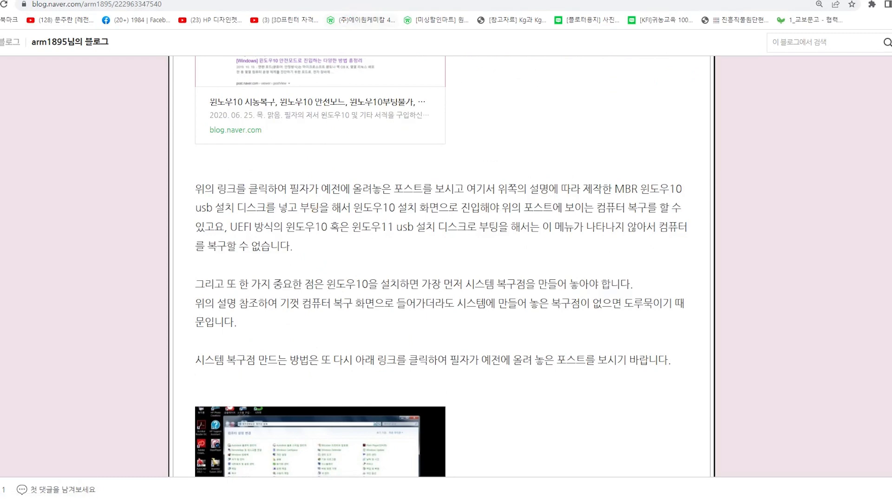
scroll(514, 185, up, 5)
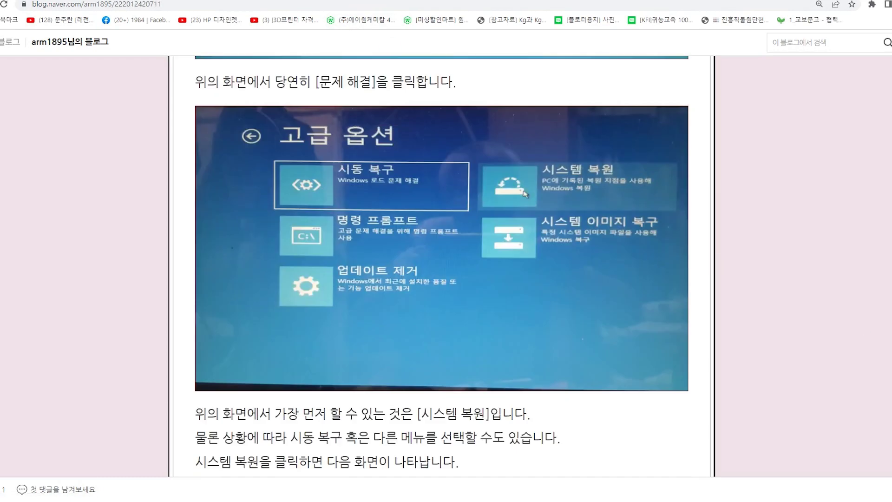
scroll(442, 268, up, 15)
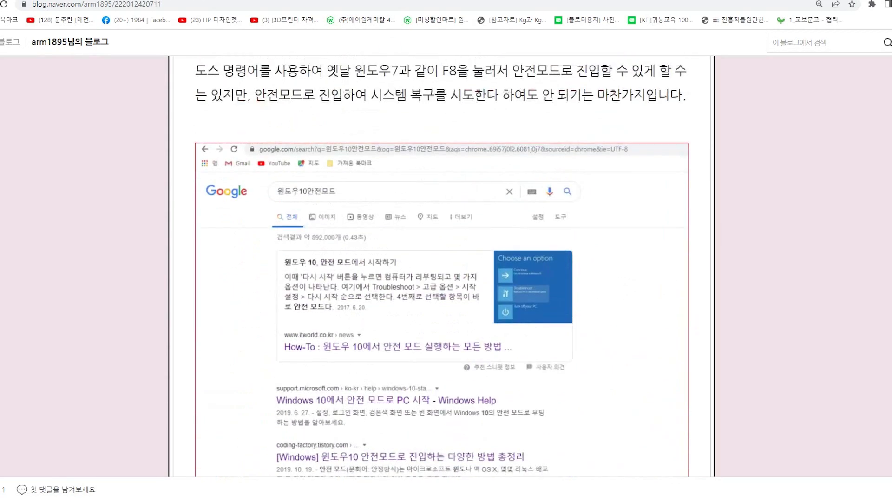
scroll(442, 267, down, 3)
scroll(442, 267, down, 3)
scroll(441, 267, up, 1)
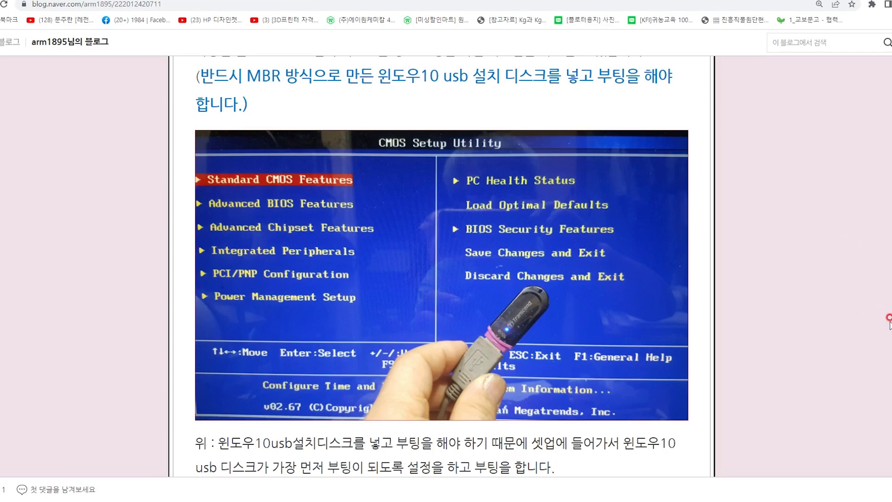
Switch to YouTube Studio and look over the channel's video list, including the 120Gb SSD Windows 10 installation video
click(714, 1)
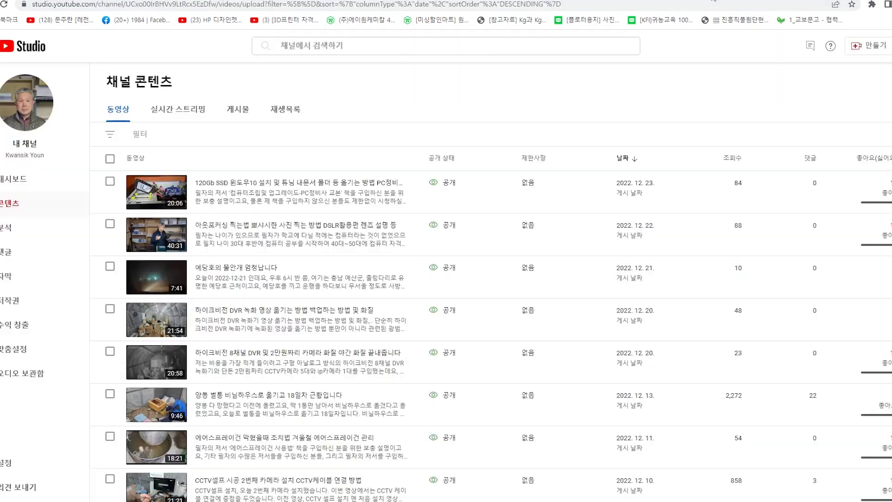
click(246, 186)
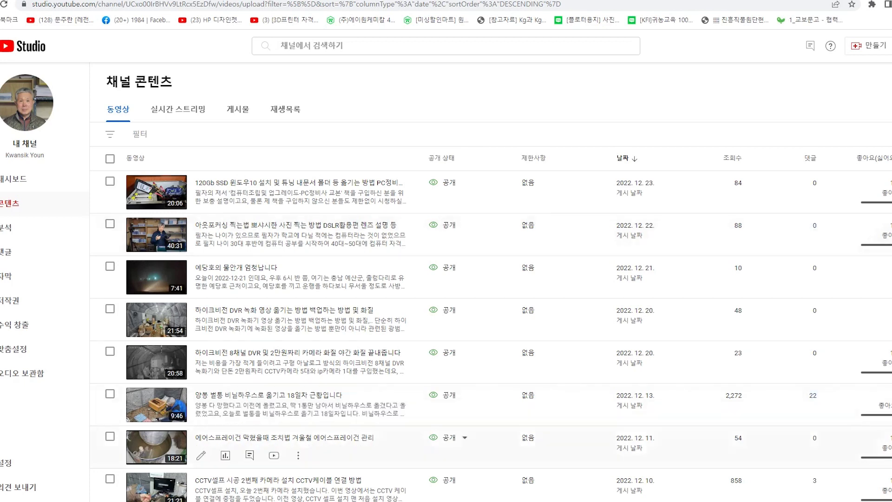
mouse_move(855, 458)
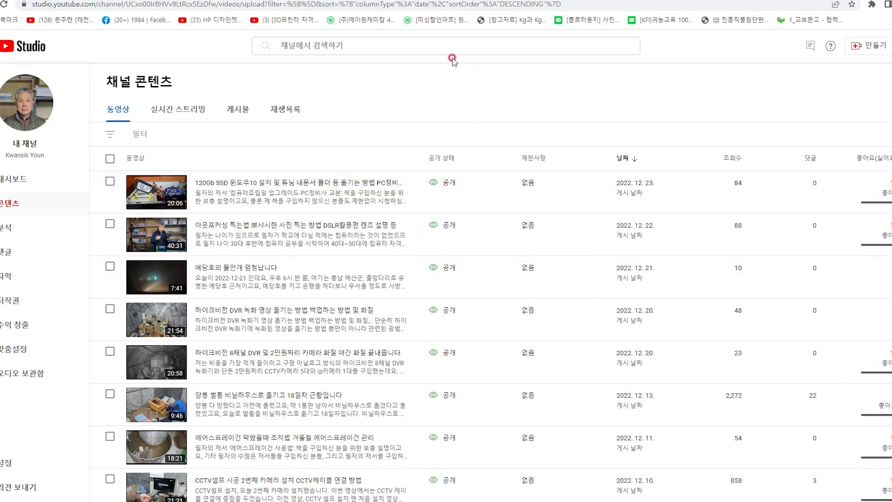
Return to the startup recovery post and review its USB boot order setup and the Windows setup start screen
click(374, 1)
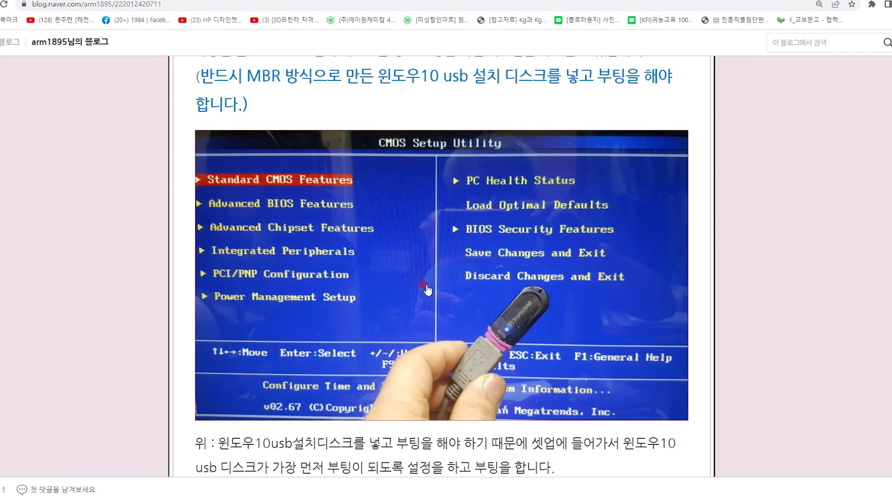
scroll(467, 343, down, 9)
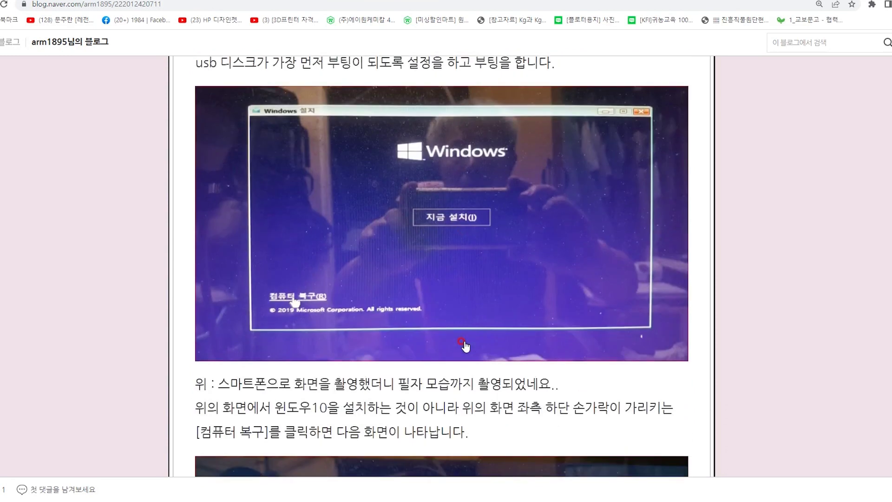
scroll(466, 335, up, 5)
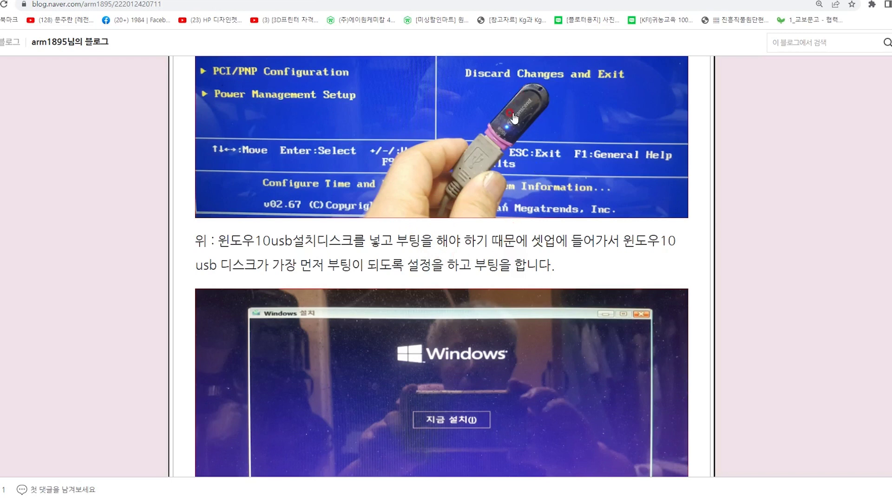
scroll(475, 221, down, 5)
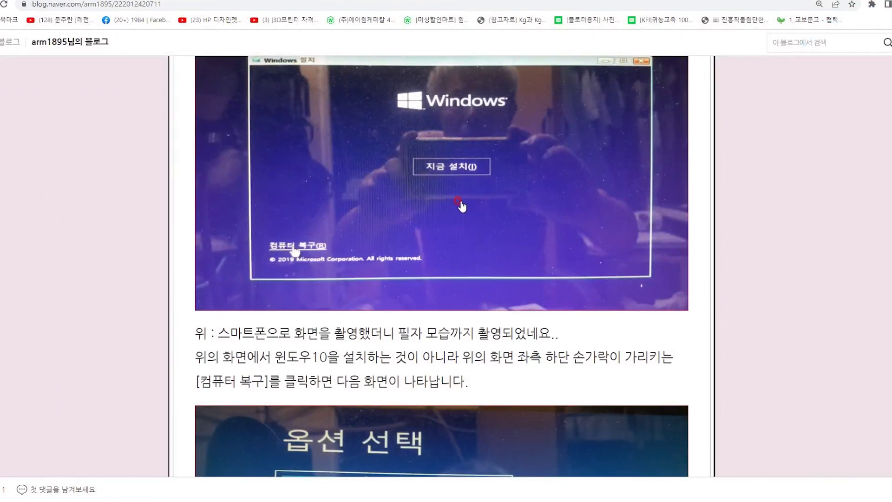
scroll(462, 204, up, 1)
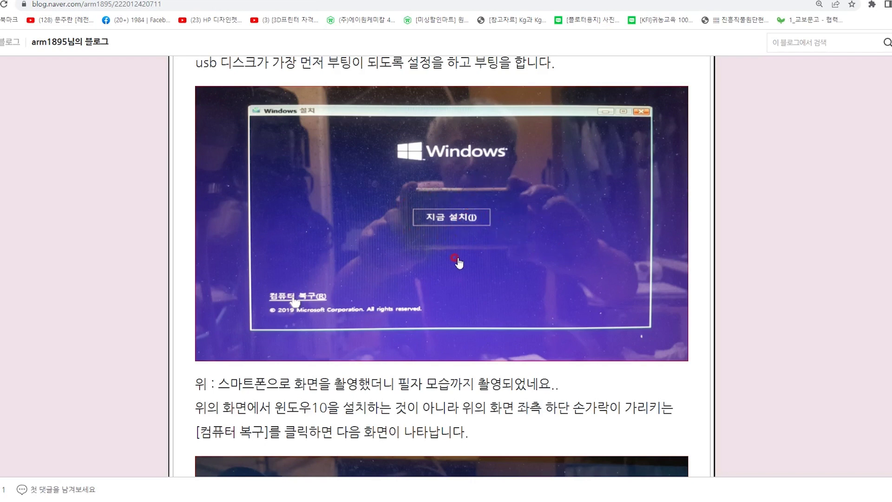
Read the recovery post's instructions for choosing 컴퓨터 복구 on the setup screen and 문제 해결 among the options
scroll(458, 260, down, 2)
scroll(295, 254, up, 1)
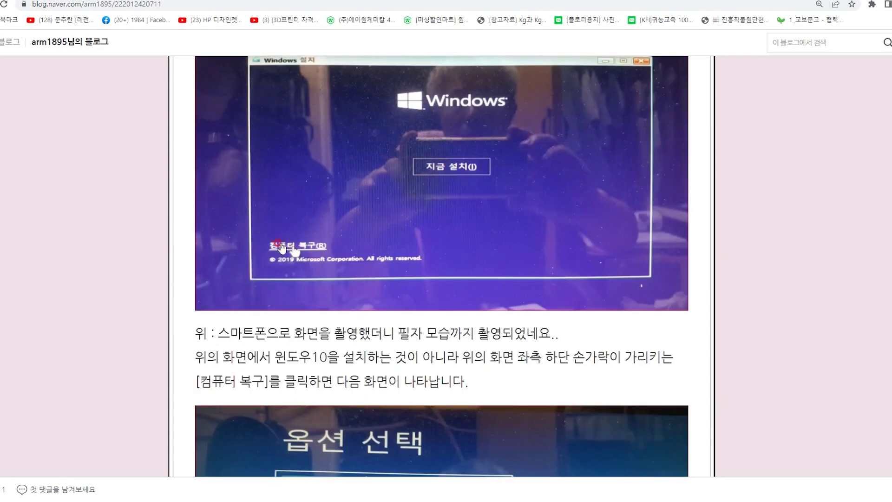
scroll(310, 245, down, 3)
scroll(310, 245, down, 2)
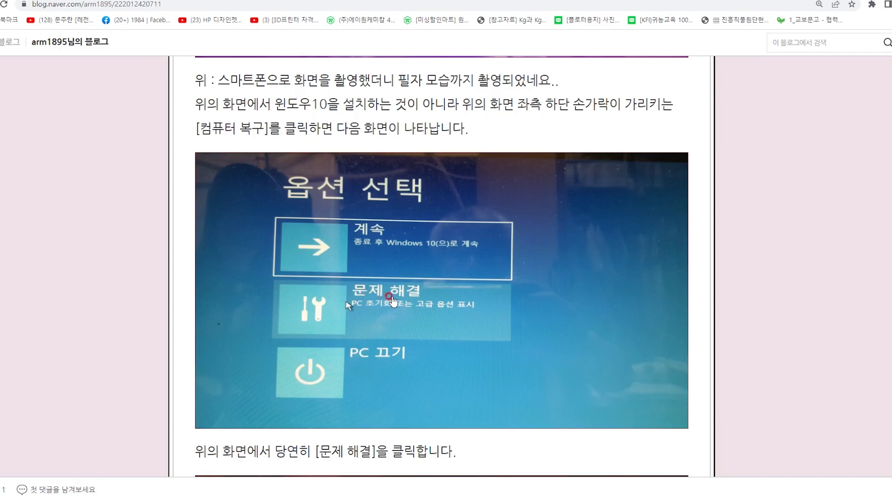
Read the recovery post's instructions for choosing 시스템 복원 under 고급 옵션, selecting Windows 10 and showing additional restore points
scroll(394, 301, down, 2)
scroll(394, 301, down, 4)
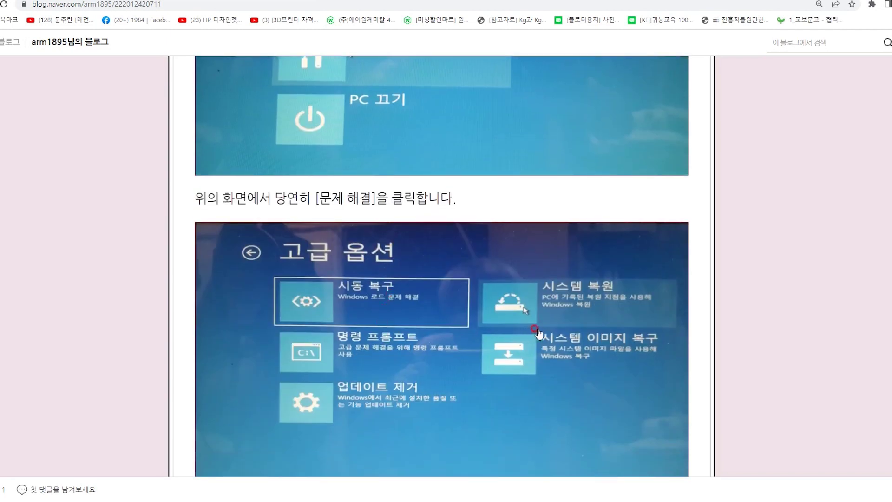
scroll(557, 309, down, 8)
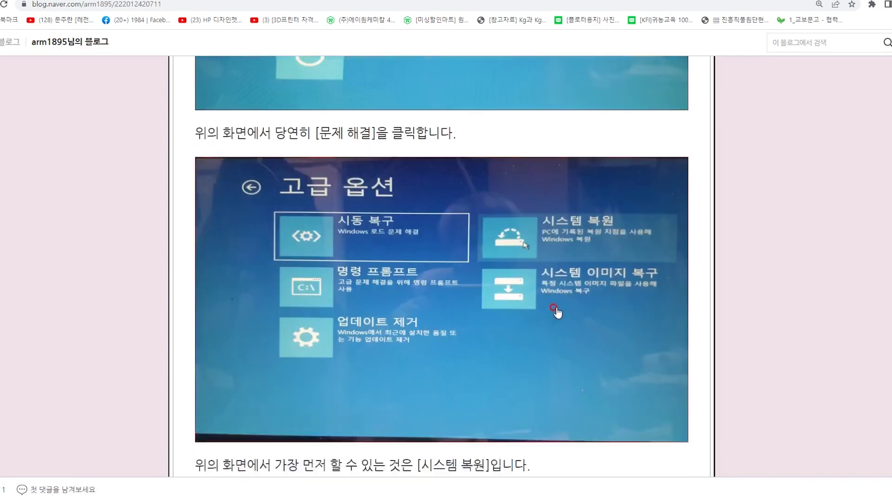
scroll(557, 307, down, 4)
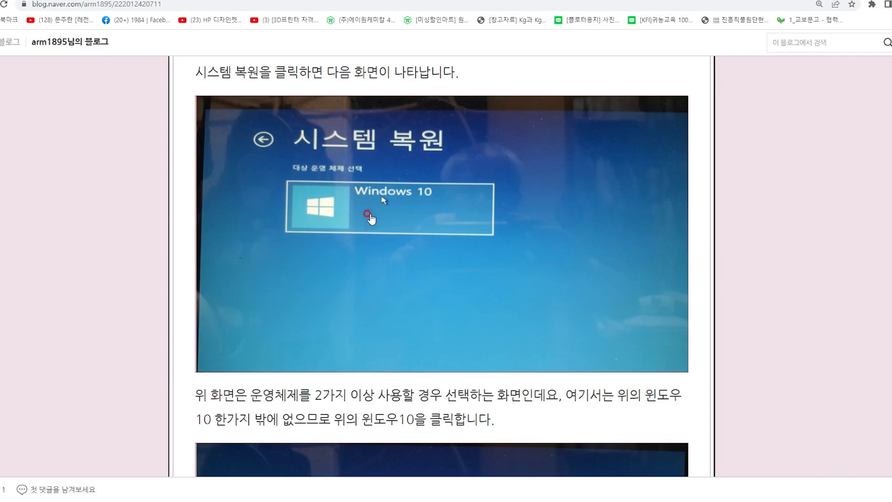
scroll(369, 235, down, 3)
scroll(371, 238, down, 10)
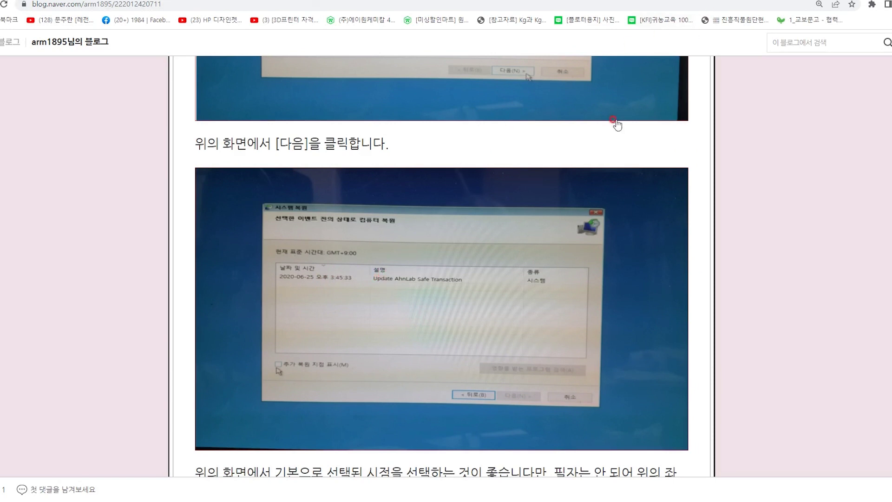
scroll(436, 295, down, 8)
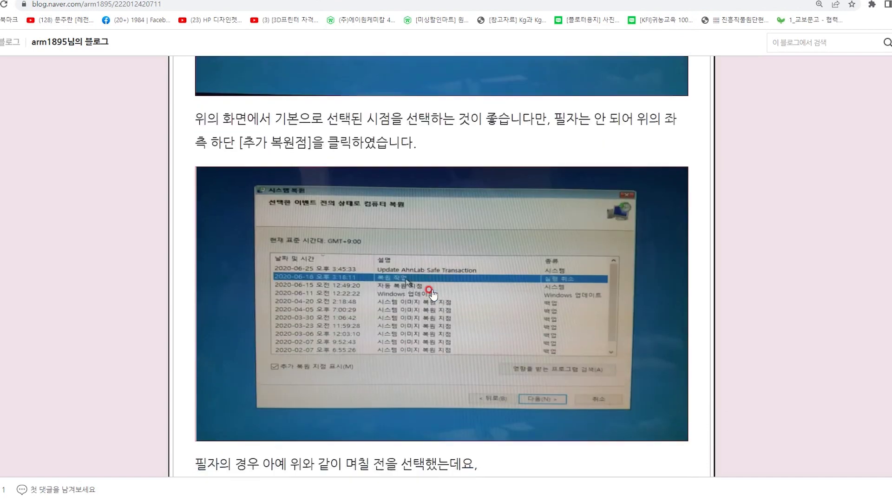
Read the recovery post's steps for confirming and running the system restore, down to the embedded 120Gb SSD Windows 10 installation video
scroll(423, 294, down, 12)
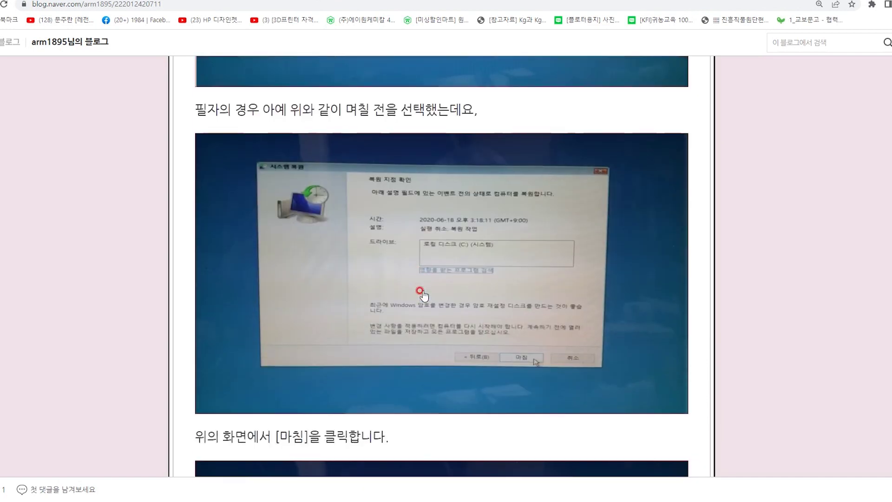
scroll(421, 293, down, 4)
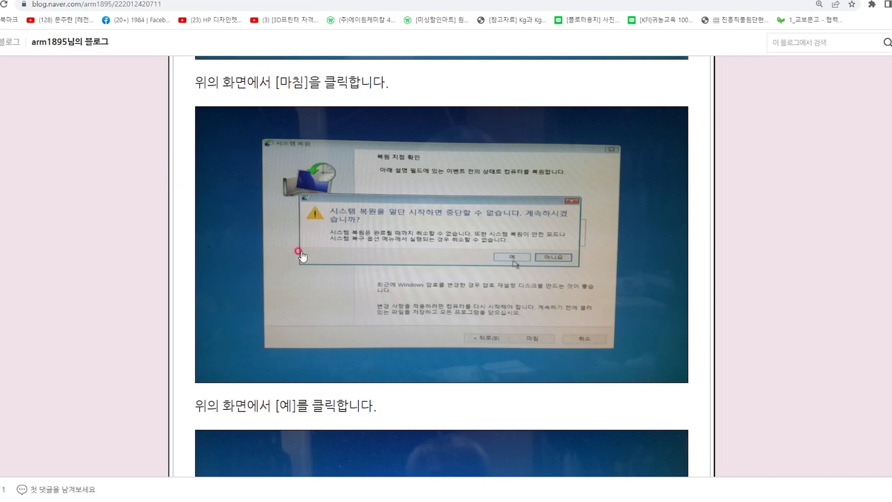
scroll(260, 256, down, 4)
scroll(340, 346, down, 8)
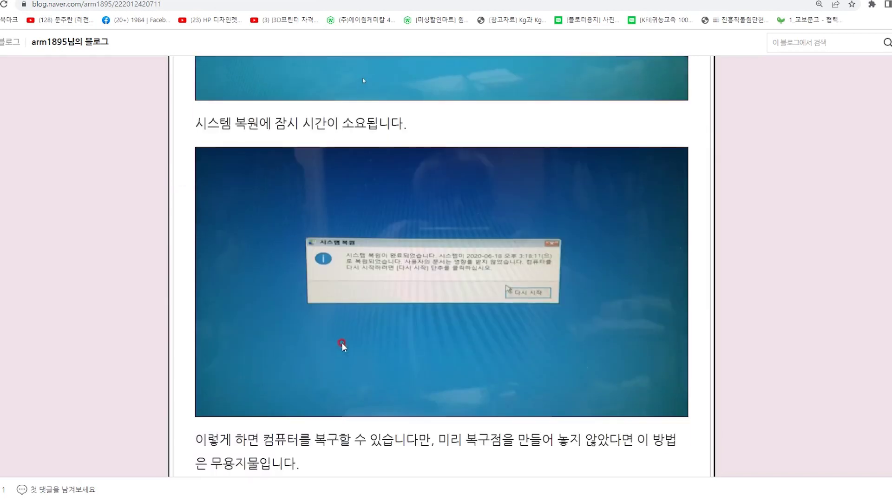
scroll(344, 325, down, 5)
scroll(347, 320, down, 3)
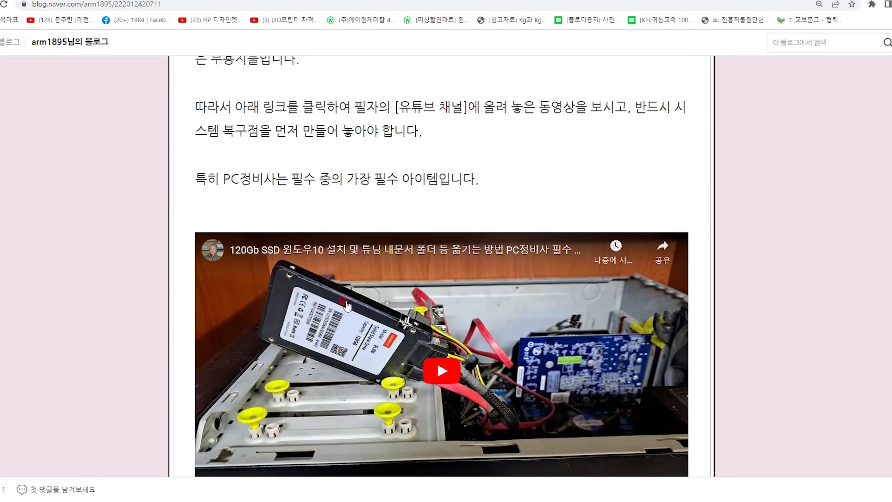
Go back up through the system restore instructions to the post's 옵션 선택 screen with 문제 해결
scroll(346, 305, up, 10)
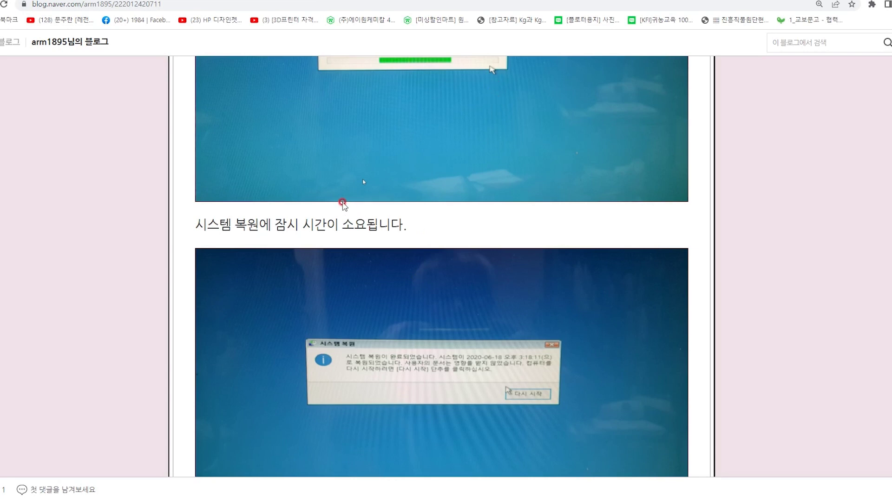
scroll(343, 203, up, 20)
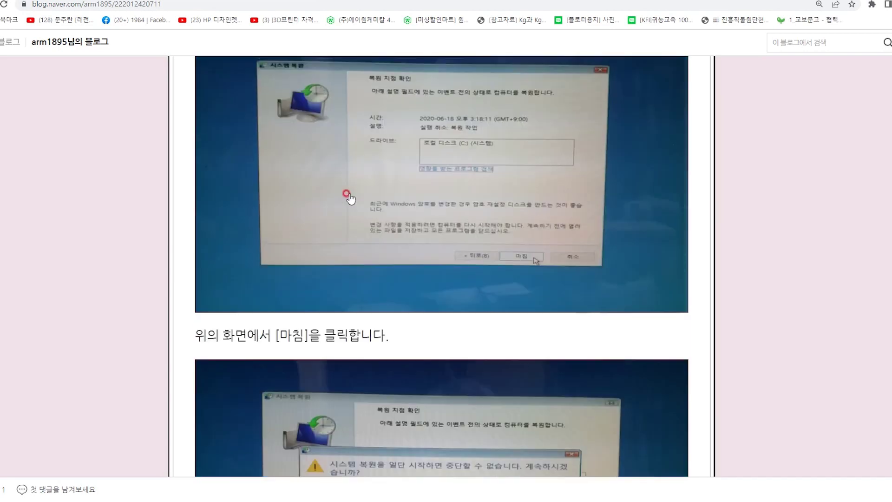
scroll(356, 185, up, 20)
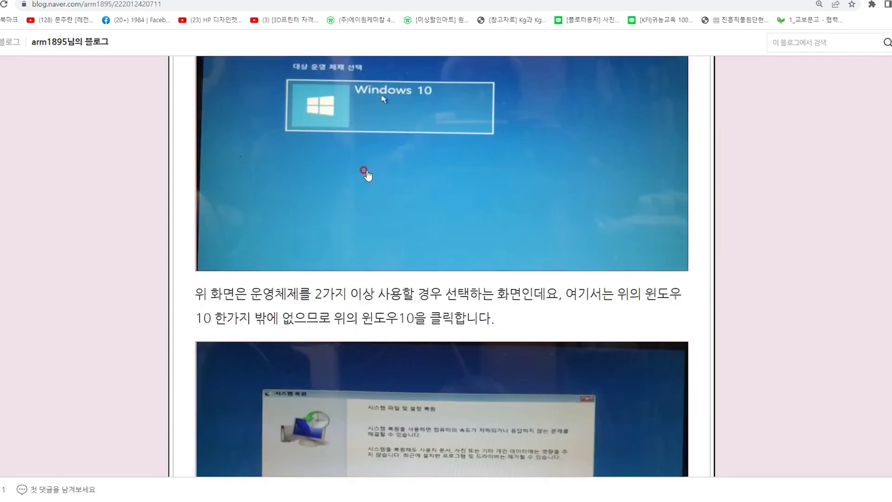
scroll(362, 163, up, 10)
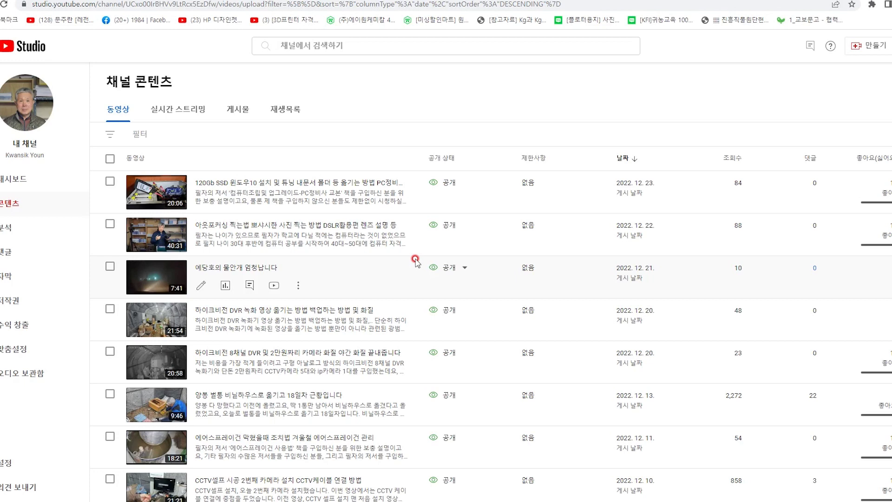
Switch to the HDClone blog post and find its section on the HDClone X.2 product page
click(274, 1)
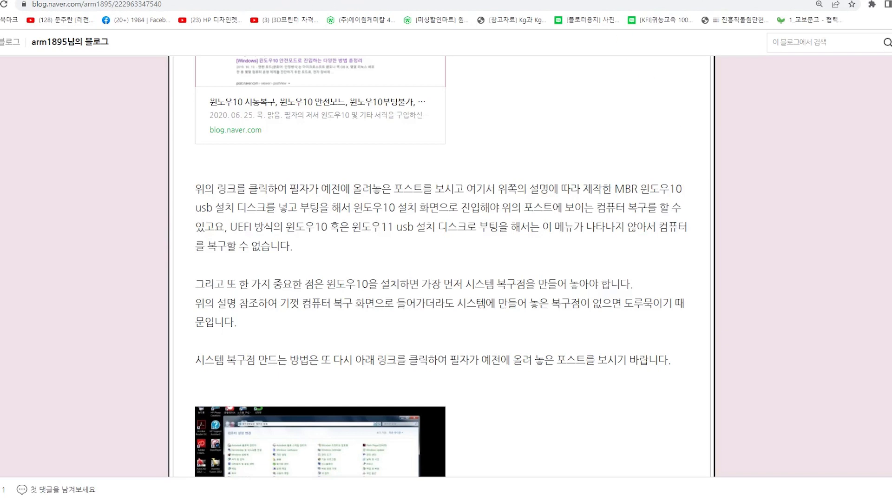
click(283, 1)
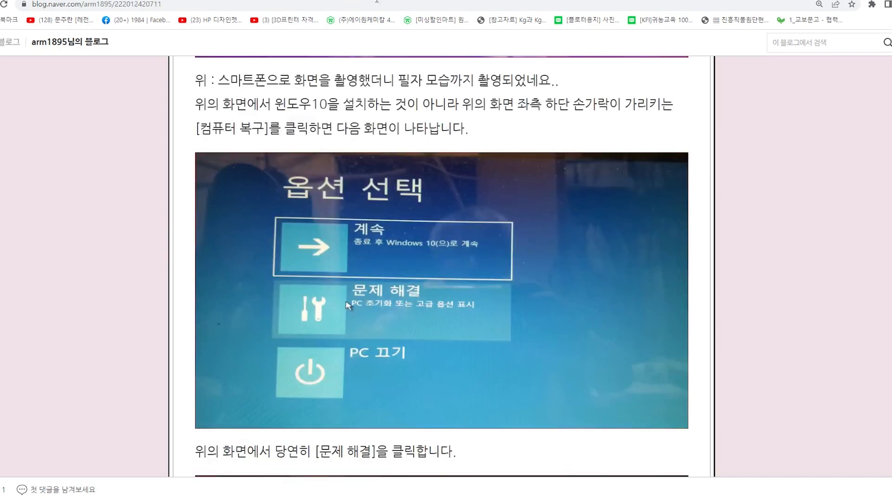
click(279, 1)
scroll(378, 233, up, 19)
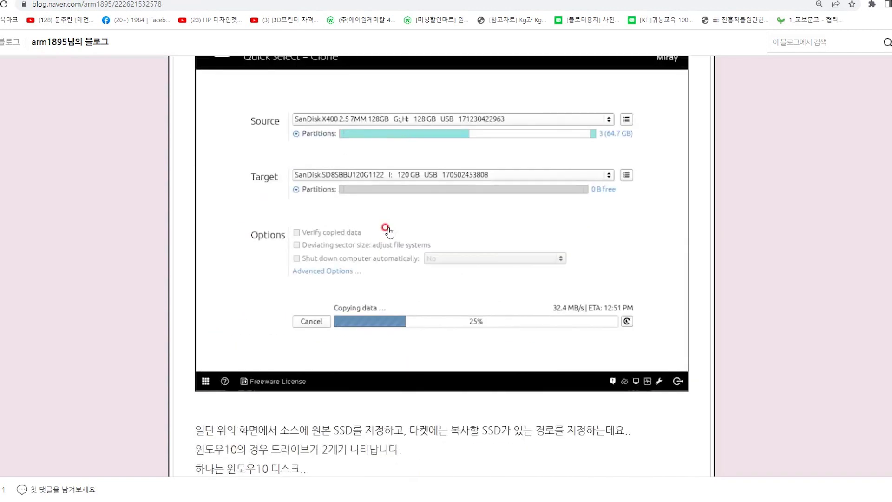
scroll(385, 228, up, 20)
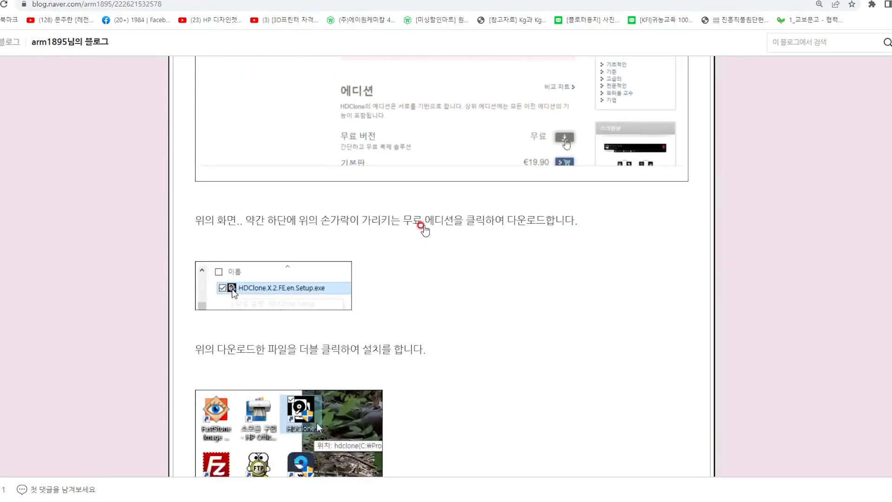
scroll(334, 255, up, 8)
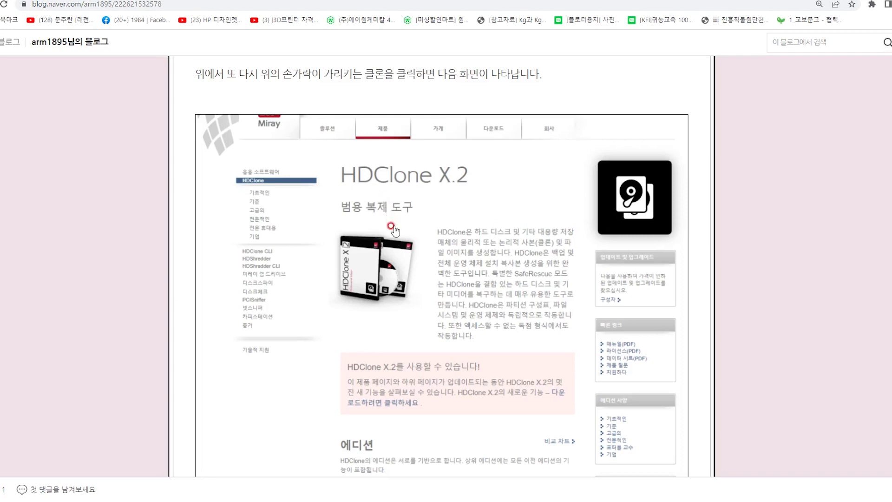
Review the post's instructions for downloading, installing and launching the free HDClone edition, and switch to YouTube Studio's video list
scroll(393, 237, down, 5)
scroll(394, 263, down, 3)
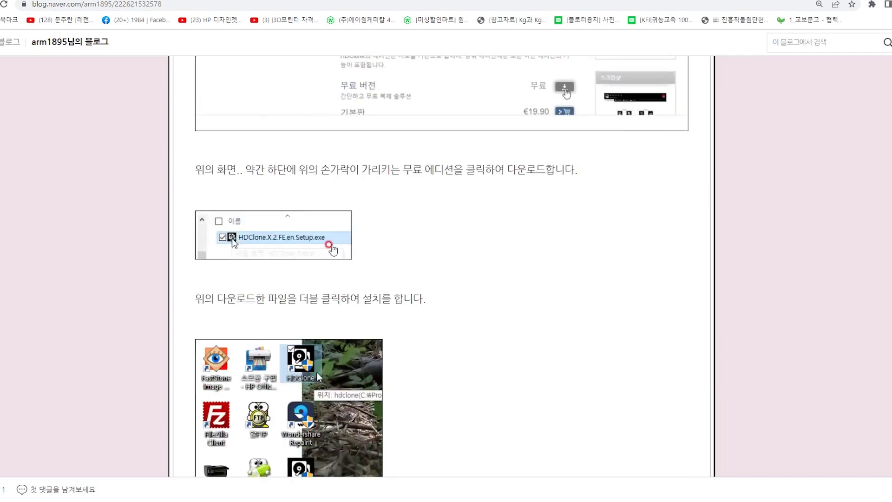
scroll(387, 249, down, 15)
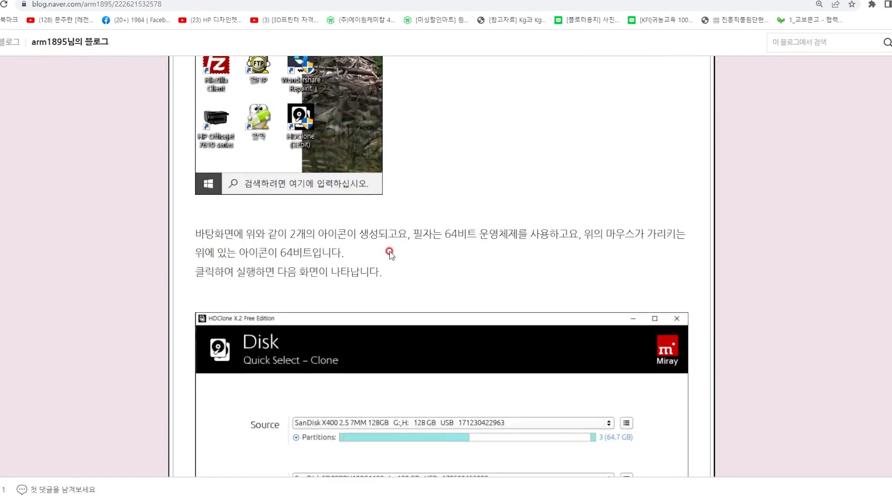
scroll(394, 260, down, 3)
scroll(395, 258, up, 20)
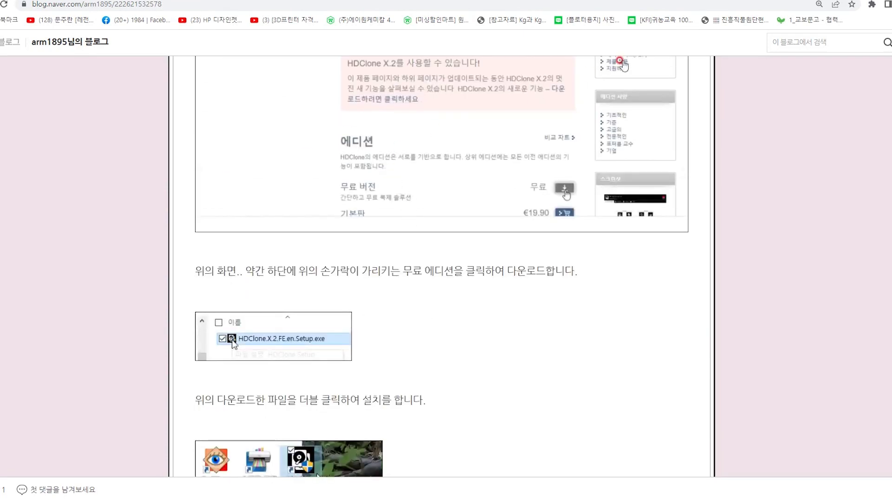
click(670, 1)
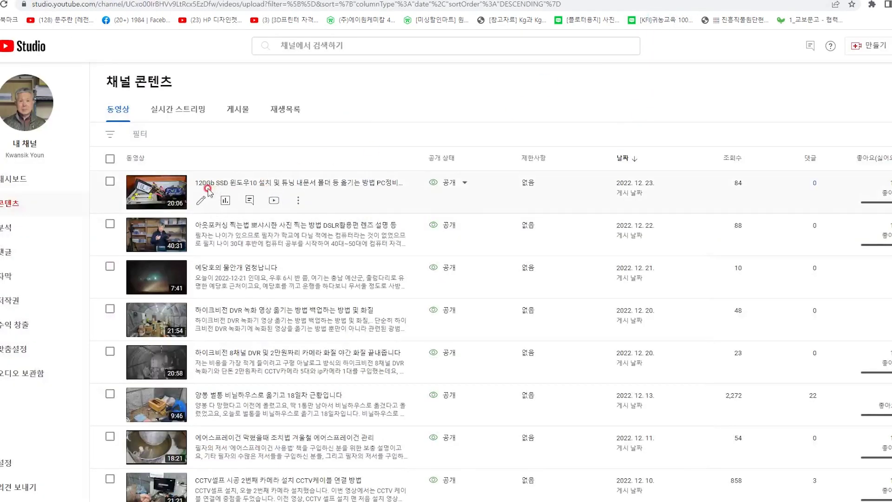